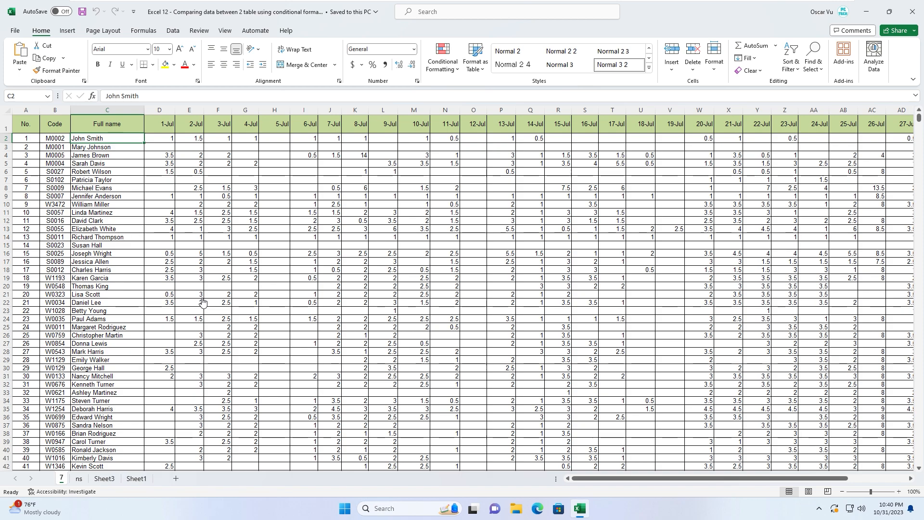
Look over the employee tables on sheets 7 and ns to compare their layout.
{"action": "left_click", "coordinate": [96, 263]}
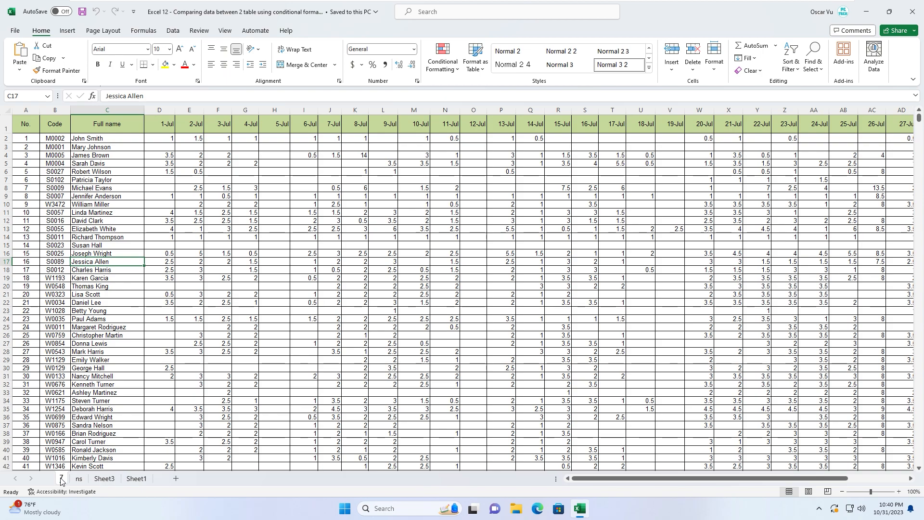
{"action": "left_click", "coordinate": [79, 479]}
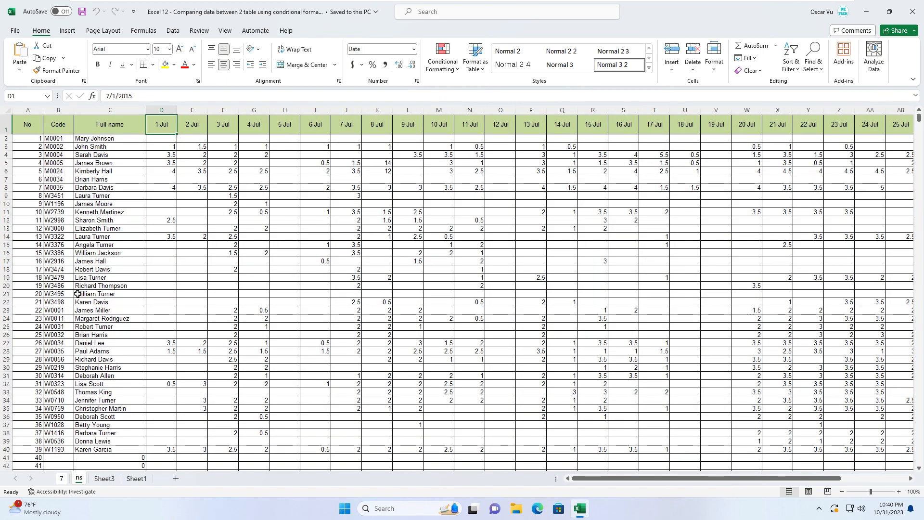
{"action": "key", "text": "ctrl+Page_Down"}
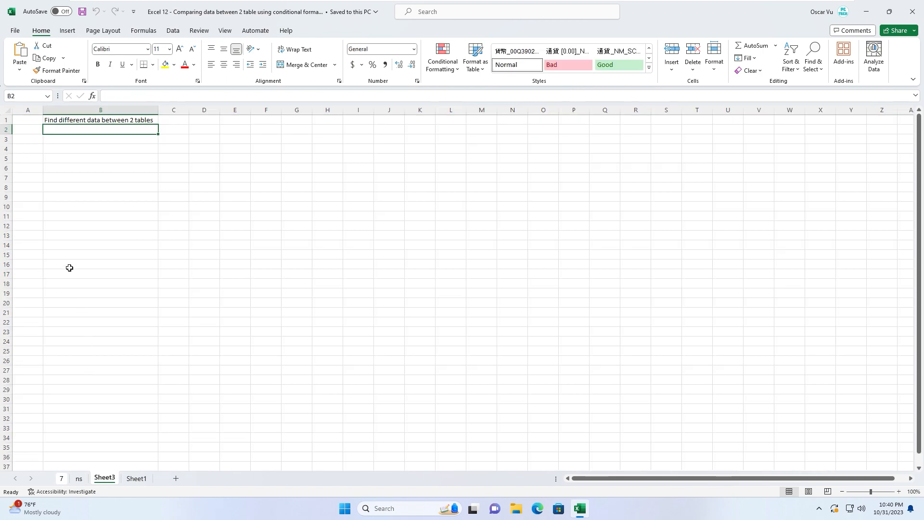
{"action": "left_click", "coordinate": [78, 480]}
{"action": "left_click", "coordinate": [61, 480]}
{"action": "left_click", "coordinate": [77, 481]}
{"action": "left_click", "coordinate": [61, 479]}
Freeze the panes at cell D2 on sheet 7 to keep the header row and columns A to C fixed.
{"action": "left_click", "coordinate": [160, 140]}
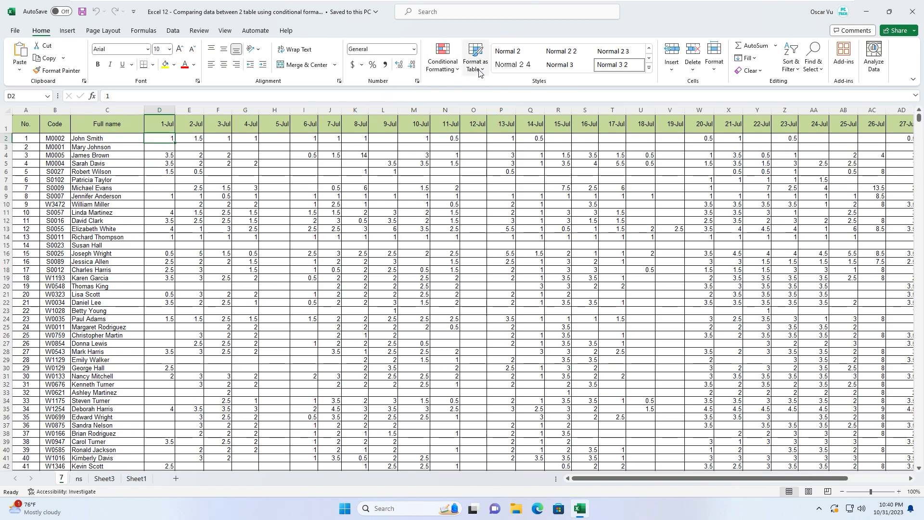
{"action": "left_click", "coordinate": [226, 31]}
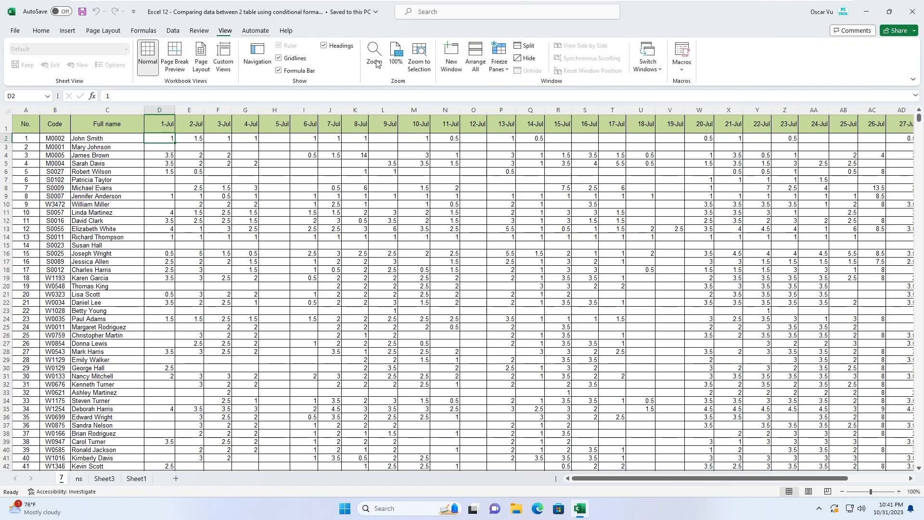
{"action": "left_click", "coordinate": [498, 73]}
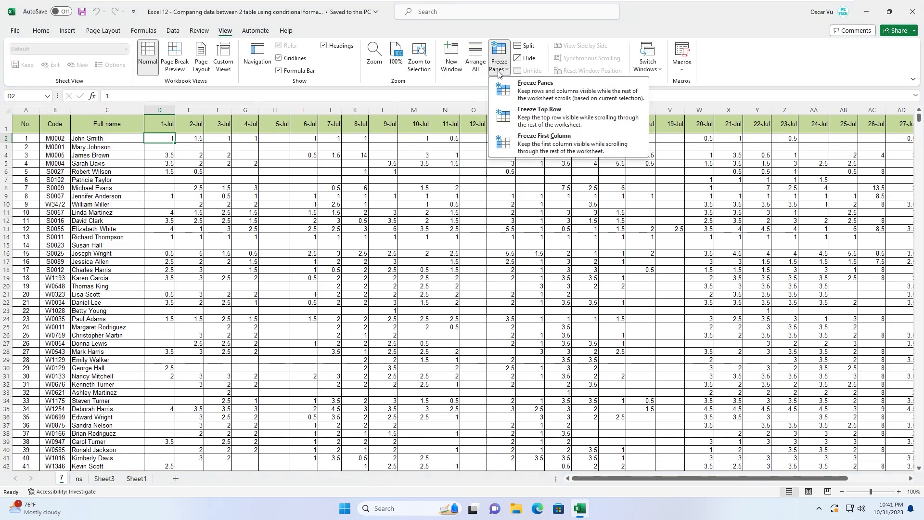
{"action": "left_click", "coordinate": [534, 96]}
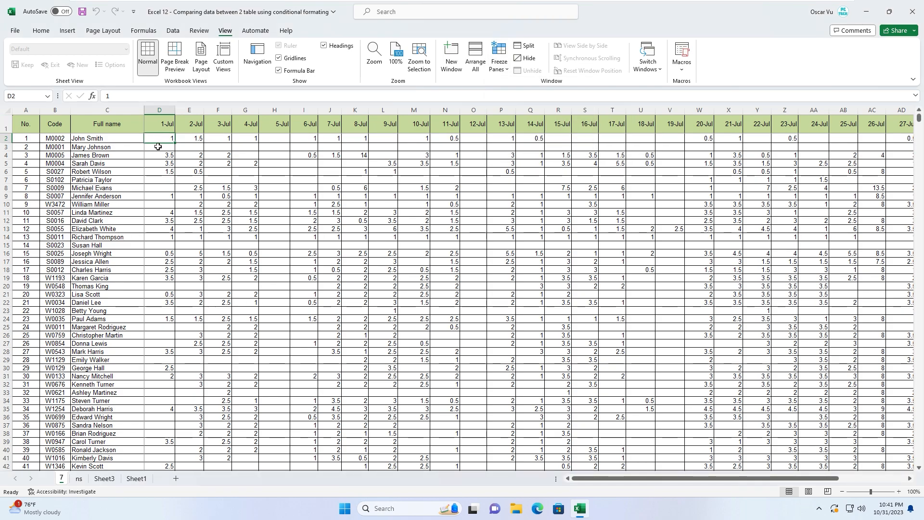
Freeze the panes at cell D2 on sheet ns as well.
{"action": "key", "text": "ctrl+Page_Down"}
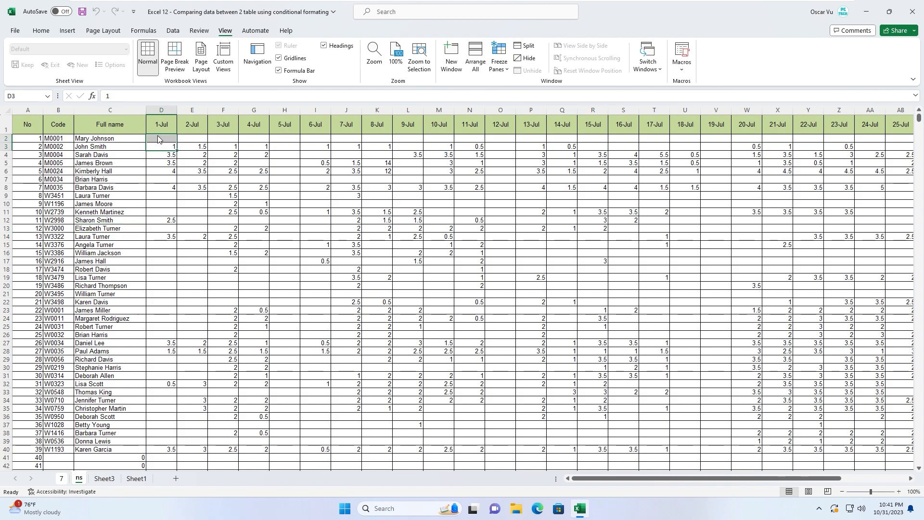
{"action": "left_click", "coordinate": [499, 56]}
{"action": "left_click", "coordinate": [529, 89]}
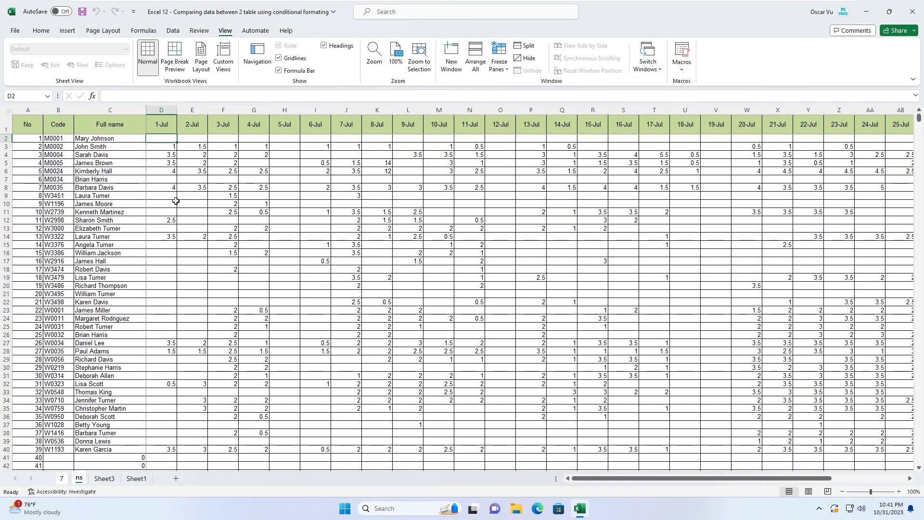
Create a new conditional formatting rule for cell D2 on sheet 7 that uses a formula to determine which cells to format.
{"action": "left_click", "coordinate": [61, 478]}
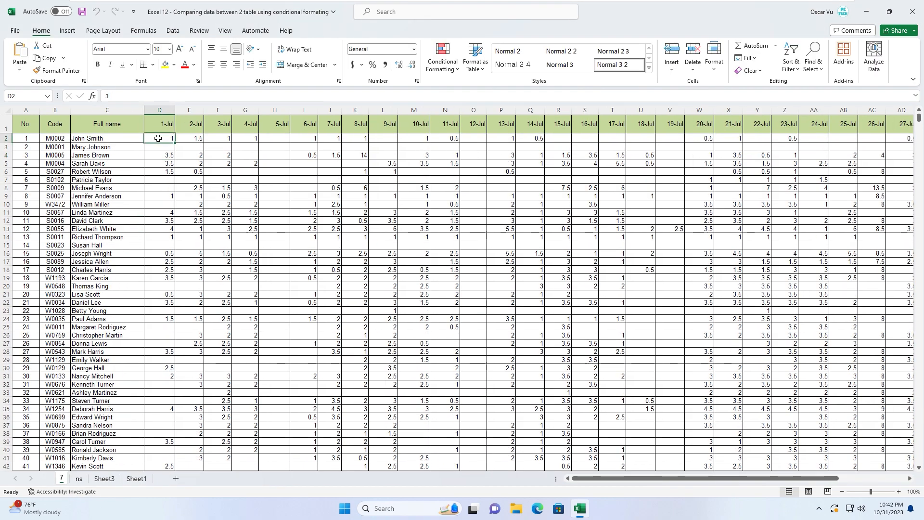
{"action": "left_click", "coordinate": [442, 67]}
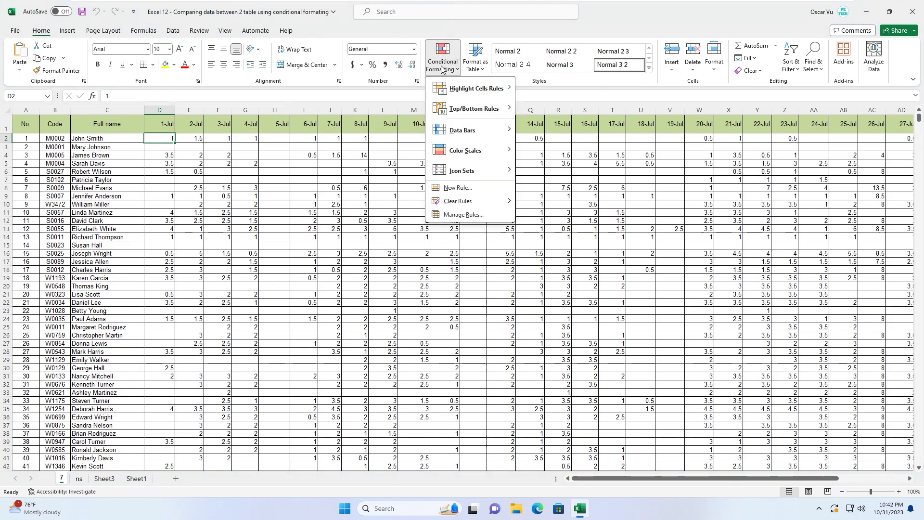
{"action": "left_click", "coordinate": [470, 215]}
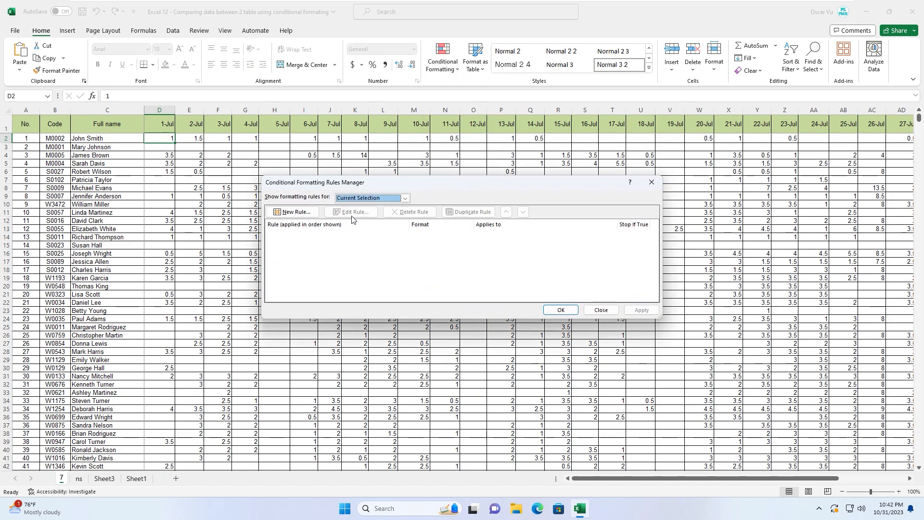
{"action": "left_click", "coordinate": [288, 213]}
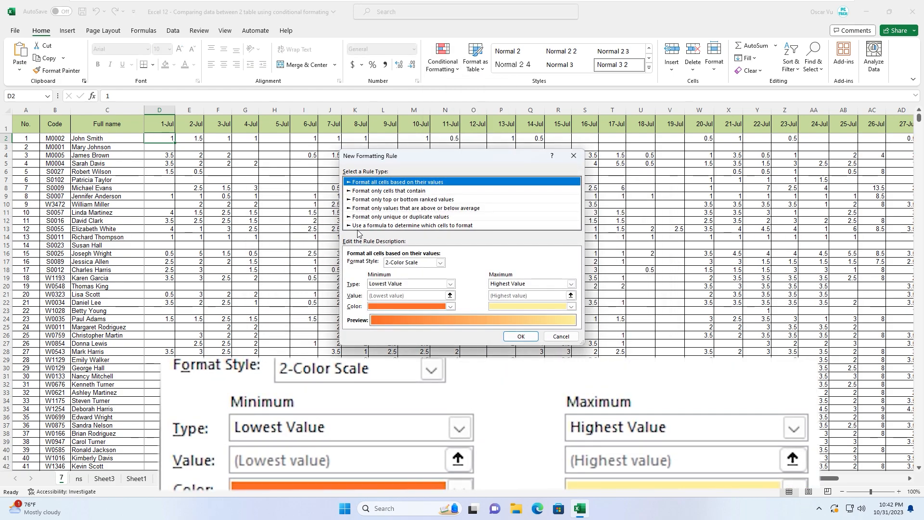
{"action": "left_click", "coordinate": [370, 226]}
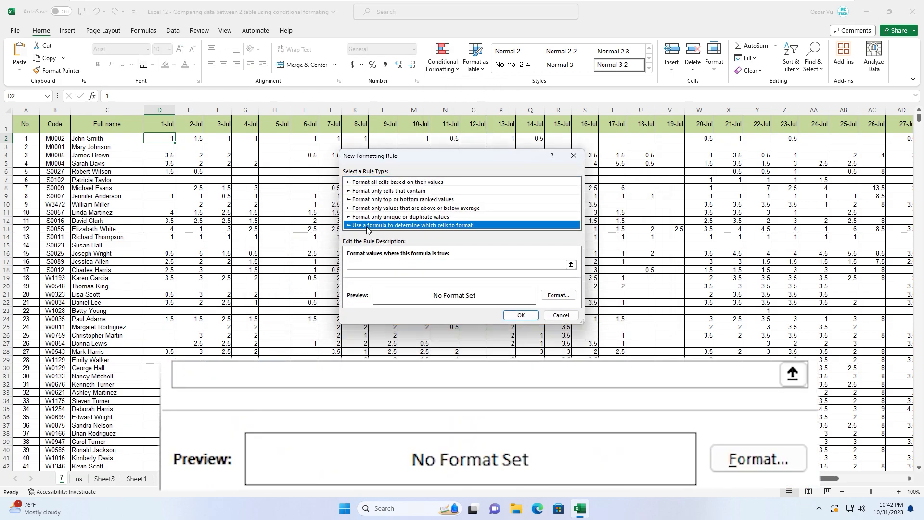
Begin the rule formula with =sumproduct(($B2, referencing the first employee code on sheet 7 with only the column locked.
{"action": "left_click", "coordinate": [373, 264]}
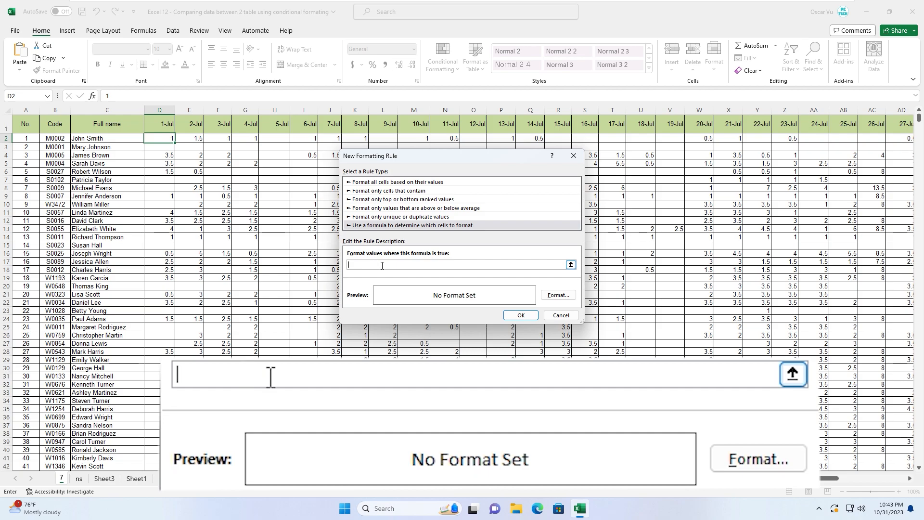
{"action": "type", "text": "=sumproud"}
{"action": "key", "text": "BackSpace"}
{"action": "key", "text": "BackSpace"}
{"action": "type", "text": "duct(("}
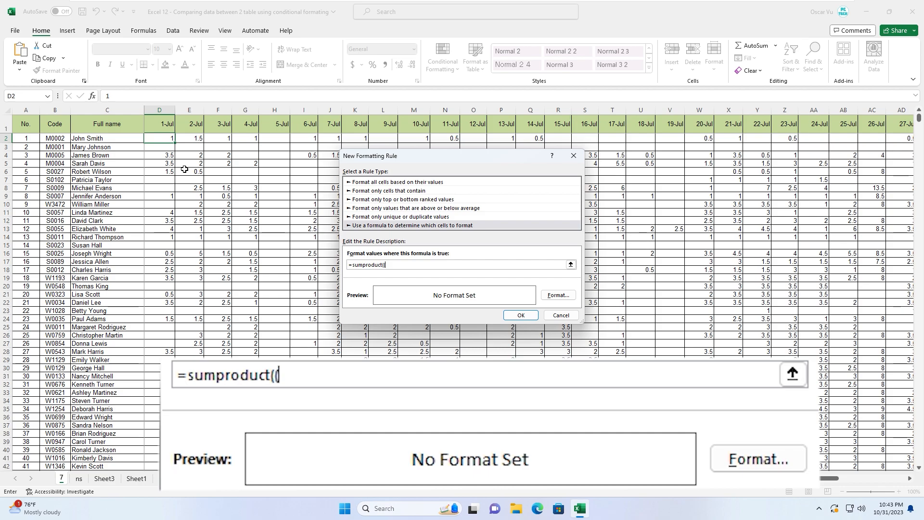
{"action": "left_click", "coordinate": [51, 138]}
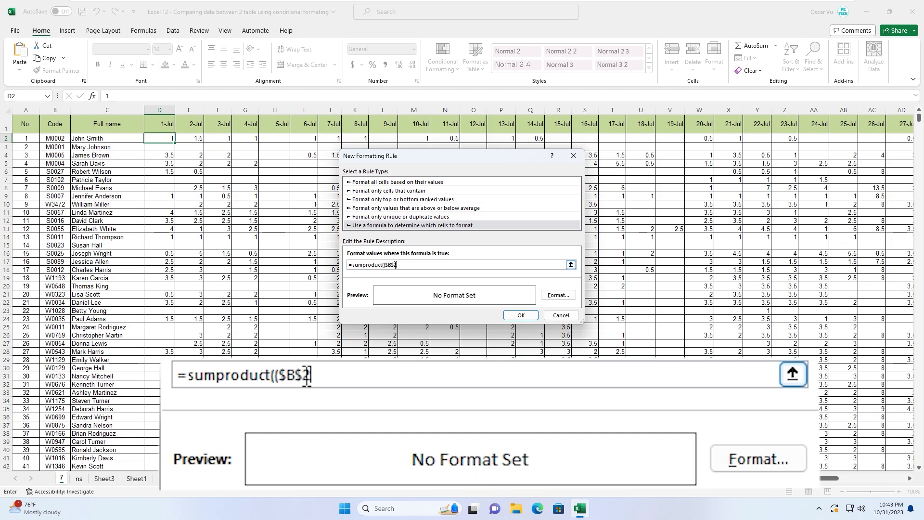
{"action": "key", "text": "Left"}
{"action": "key", "text": "BackSpace"}
{"action": "key", "text": "Right"}
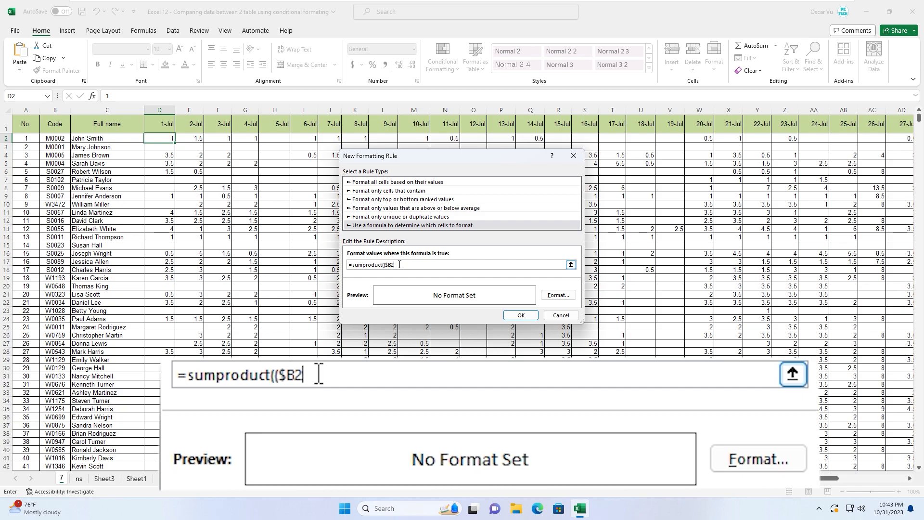
Compare the code with the whole code column on sheet ns by adding =(ns!$B$2:$B$362) to the formula.
{"action": "type", "text": "=("}
{"action": "left_click", "coordinate": [78, 479]}
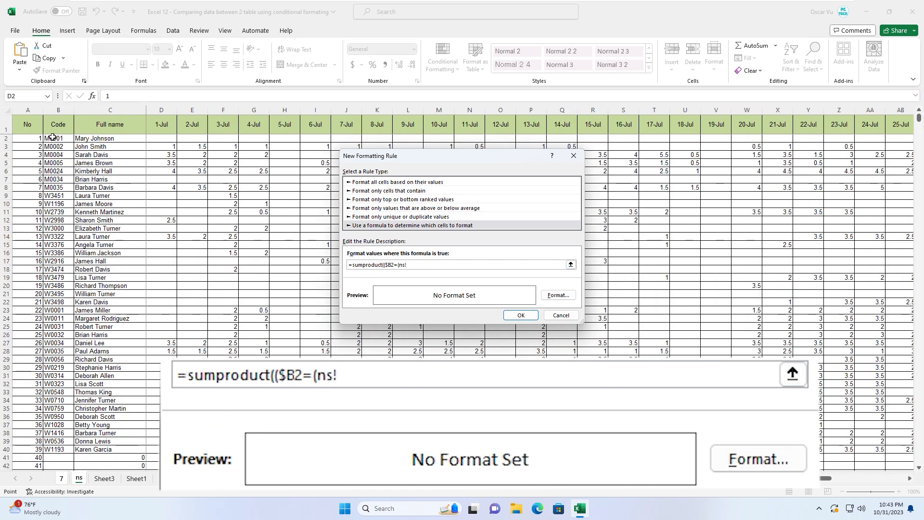
{"action": "left_click", "coordinate": [56, 138]}
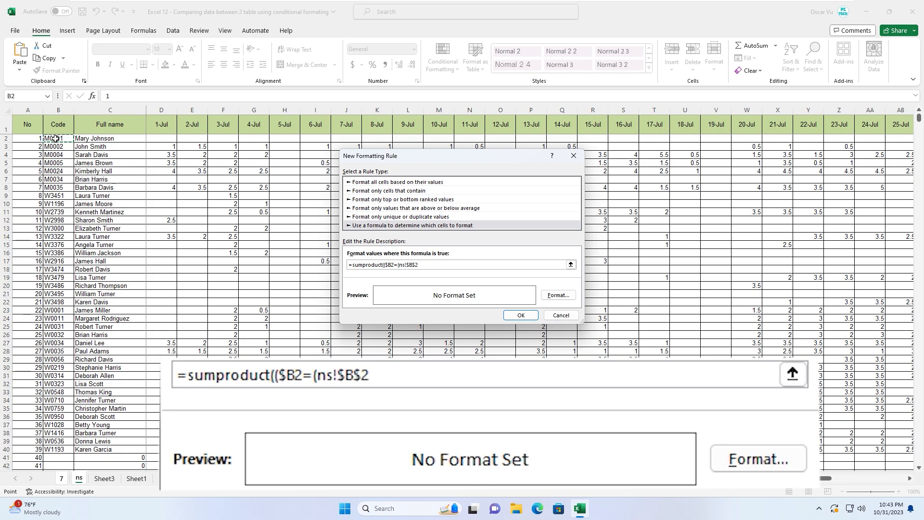
{"action": "key", "text": "ctrl+shift+Down"}
{"action": "key", "text": "shift+Down"}
{"action": "key", "text": "ctrl+shift+Down"}
{"action": "key", "text": "ctrl+shift+Down"}
{"action": "key", "text": "ctrl+shift+Down"}
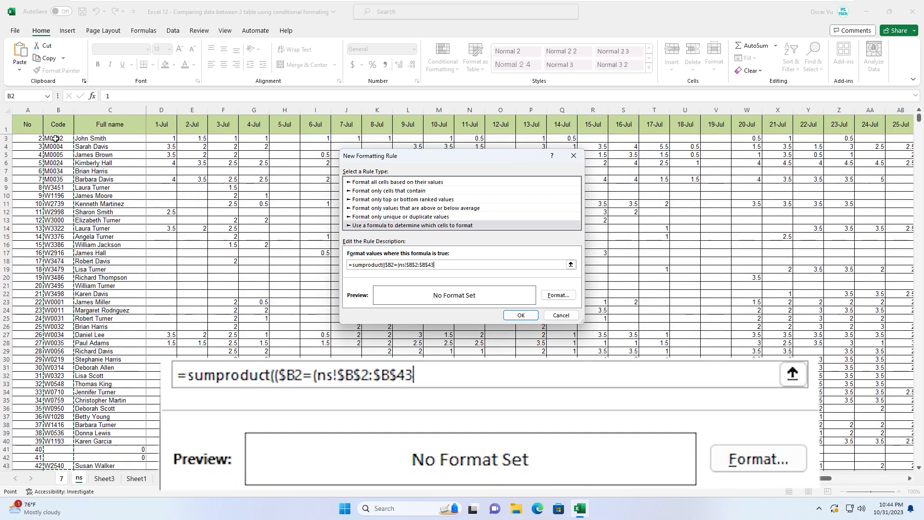
{"action": "key", "text": "ctrl+shift+Down"}
{"action": "key", "text": "ctrl+shift+Down"}
{"action": "key", "text": "ctrl+shift+Down"}
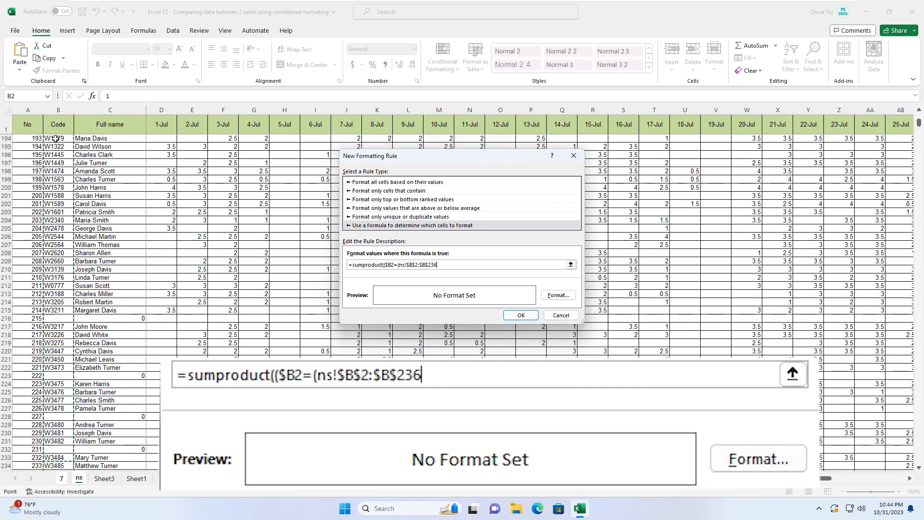
{"action": "key", "text": "ctrl+shift+Up"}
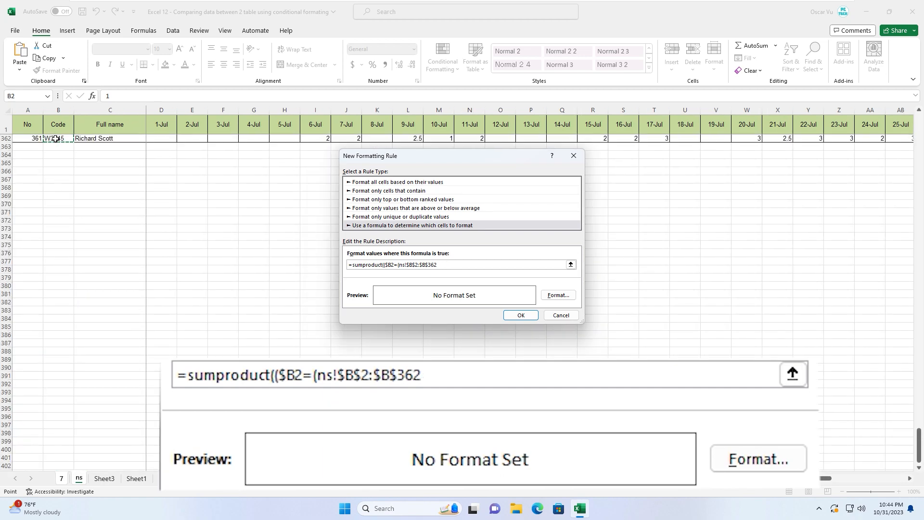
{"action": "scroll", "coordinate": [74, 193], "scroll_direction": "up", "scroll_amount": 4}
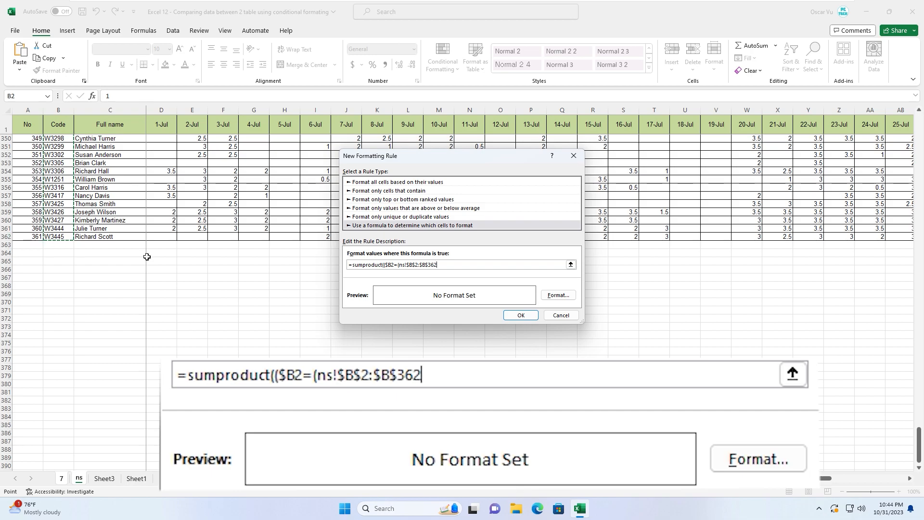
{"action": "type", "text": ")"}
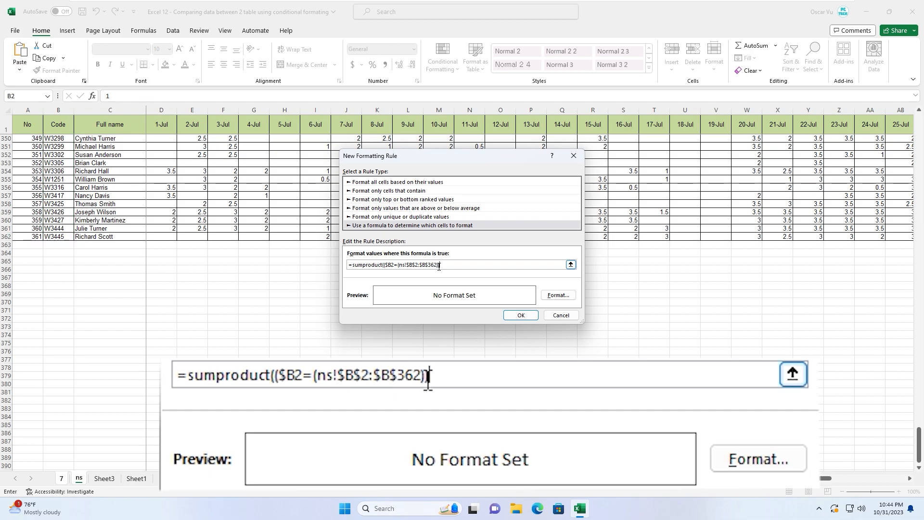
Close the code condition and multiply it by a date condition beginning (D$1=, with only the row locked and no sheet prefix.
{"action": "type", "text": ")*("}
{"action": "left_click", "coordinate": [61, 478]}
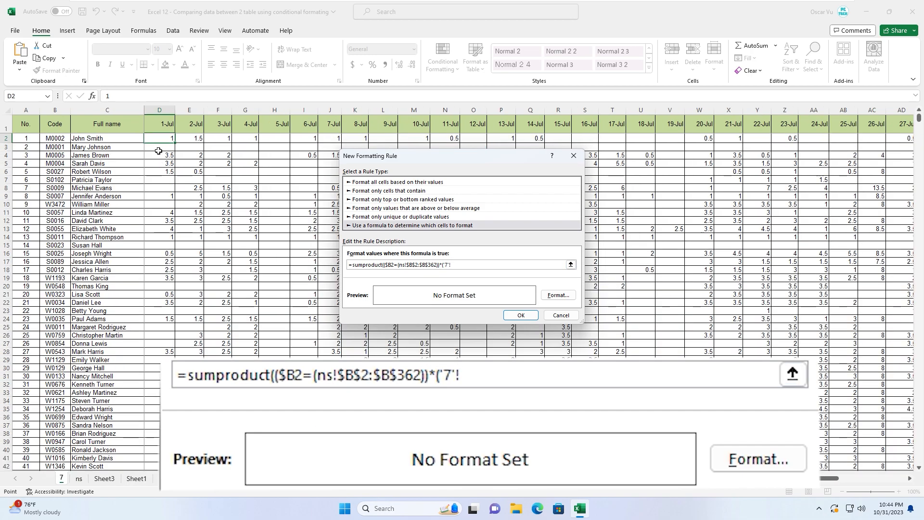
{"action": "left_click", "coordinate": [157, 123]}
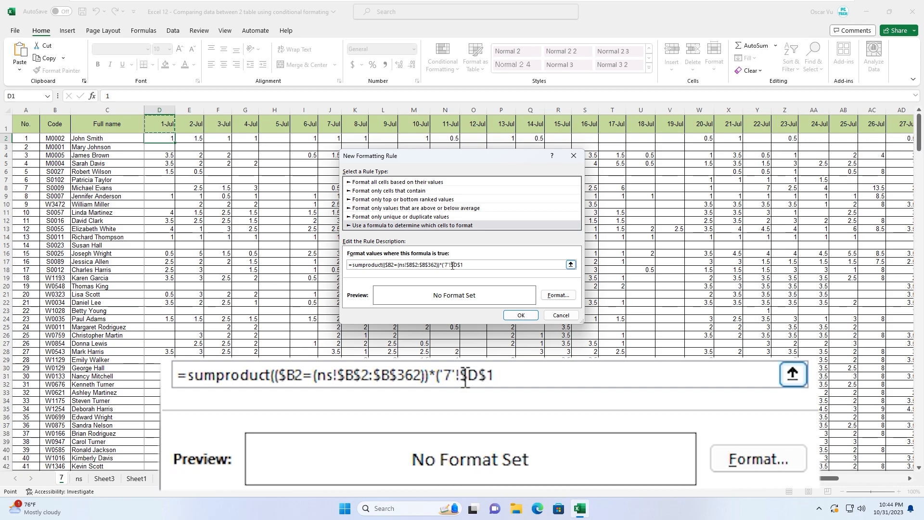
{"action": "left_click_drag", "start_coordinate": [450, 267], "coordinate": [444, 267]}
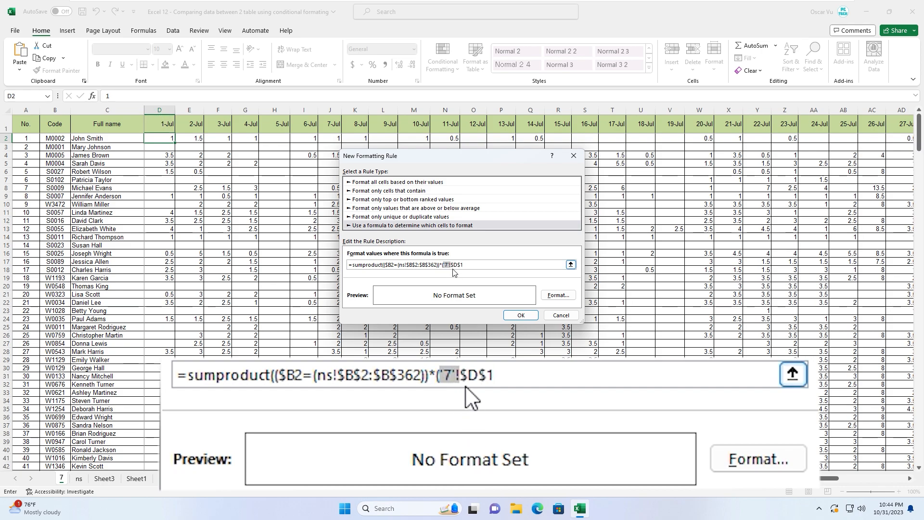
{"action": "key", "text": "BackSpace"}
{"action": "key", "text": "Delete"}
{"action": "left_click", "coordinate": [458, 264]}
{"action": "type", "text": "="}
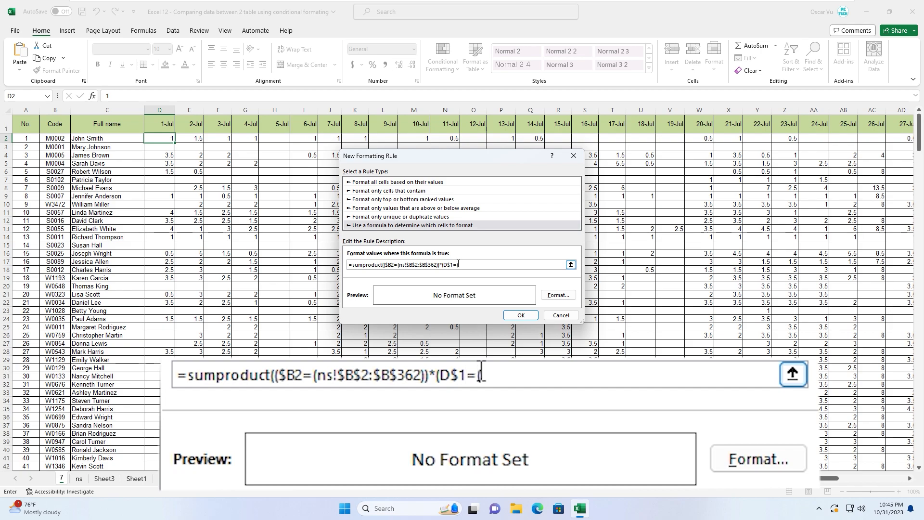
Complete the date condition with the header range (ns!$D$1:$AH$1)), followed by a comma for the second SUMPRODUCT argument.
{"action": "type", "text": "("}
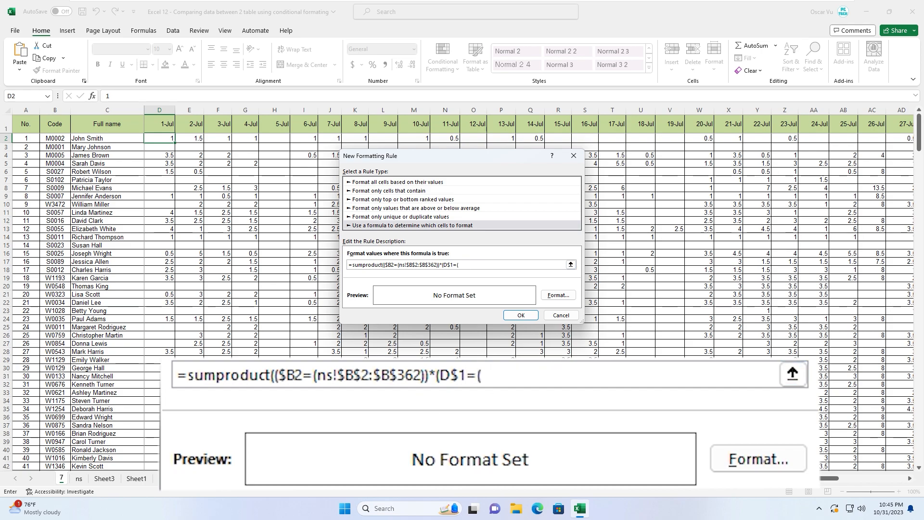
{"action": "left_click", "coordinate": [80, 479]}
{"action": "left_click", "coordinate": [161, 124]}
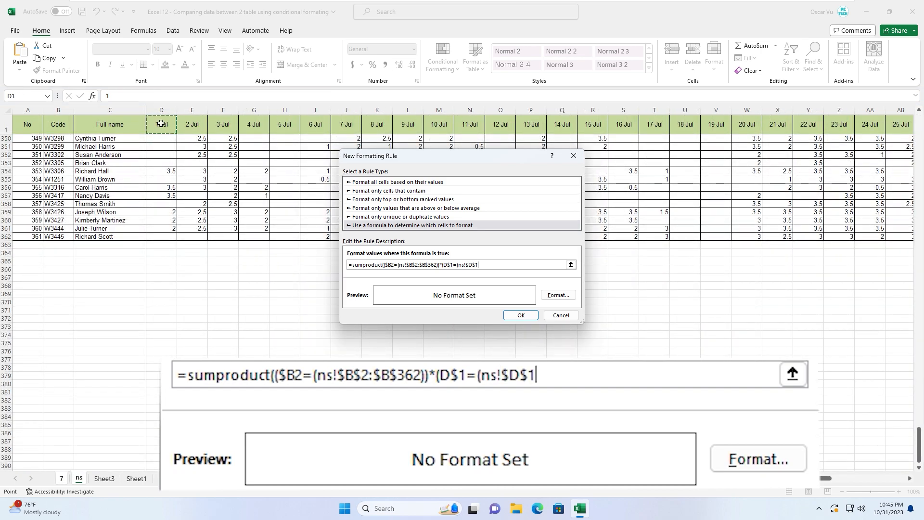
{"action": "key", "text": "ctrl+shift+Right"}
{"action": "key", "text": "shift+Left"}
{"action": "type", "text": ")"}
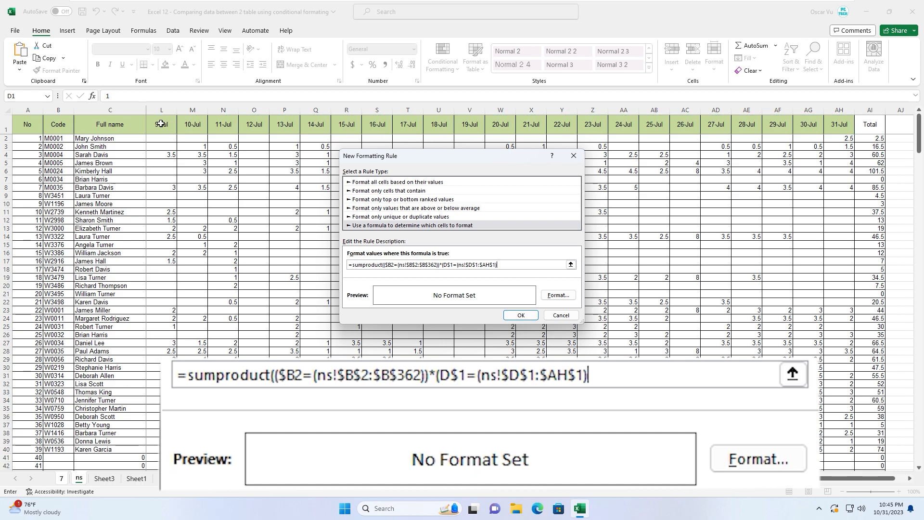
{"action": "type", "text": "),"}
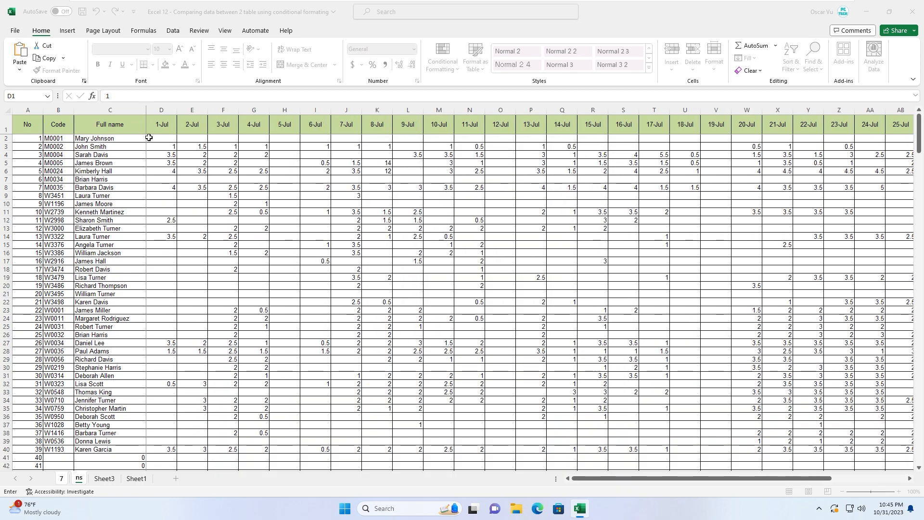
Add the data range ns!$D$2:$AH$362 as the second SUMPRODUCT argument and close the function with a parenthesis.
{"action": "left_click", "coordinate": [155, 137]}
{"action": "key", "text": "ctrl+shift+Right"}
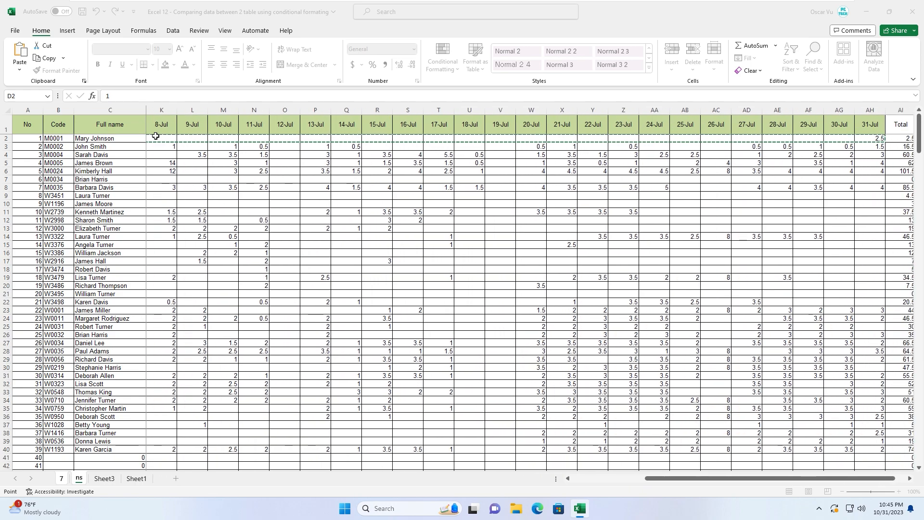
{"action": "key", "text": "shift+Down"}
{"action": "key", "text": "ctrl+shift+Down"}
{"action": "key", "text": "ctrl+shift+Down"}
{"action": "key", "text": "ctrl+shift+Down"}
{"action": "key", "text": "ctrl+shift+Down"}
{"action": "key", "text": "ctrl+shift+Down"}
{"action": "key", "text": "ctrl+shift+Down"}
{"action": "key", "text": "ctrl+shift+Down"}
{"action": "key", "text": "ctrl+shift+Down"}
{"action": "key", "text": "ctrl+shift+Down"}
{"action": "key", "text": "ctrl+shift+Down"}
{"action": "key", "text": "ctrl+shift+Down"}
{"action": "key", "text": "ctrl+shift+Down"}
{"action": "key", "text": "ctrl+shift+Down"}
{"action": "key", "text": "ctrl+shift+Down"}
{"action": "key", "text": "ctrl+shift+Down"}
{"action": "key", "text": "ctrl+shift+Down"}
{"action": "key", "text": "ctrl+shift+Down"}
{"action": "key", "text": "ctrl+shift+Down"}
{"action": "key", "text": "ctrl+shift+Down"}
{"action": "key", "text": "ctrl+shift+Down"}
{"action": "key", "text": "ctrl+shift+Down"}
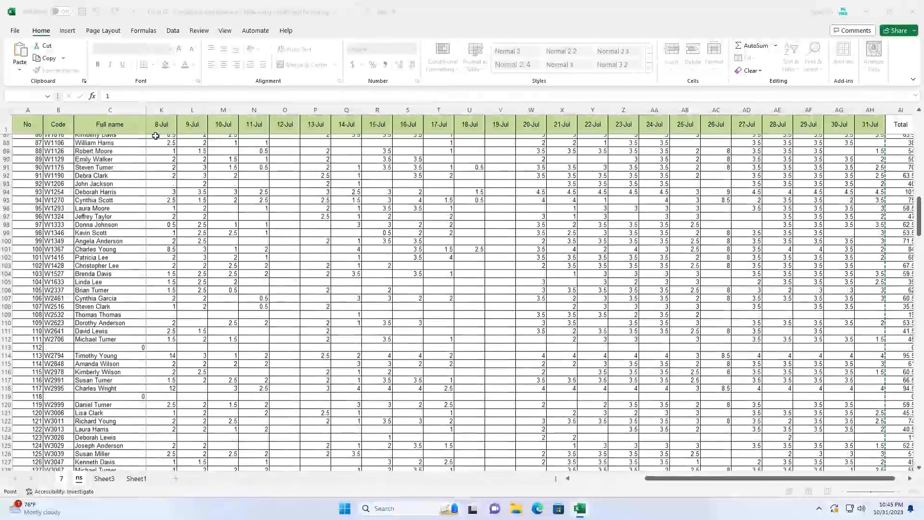
{"action": "key", "text": "ctrl+shift+Down"}
{"action": "key", "text": "ctrl+shift+Down"}
{"action": "key", "text": "ctrl+shift+Down"}
{"action": "key", "text": "ctrl+shift+Down"}
{"action": "key", "text": "ctrl+shift+Down"}
{"action": "key", "text": "ctrl+shift+Down"}
{"action": "key", "text": "ctrl+shift+Down"}
{"action": "key", "text": "ctrl+shift+Down"}
{"action": "key", "text": "ctrl+shift+Down"}
{"action": "key", "text": "ctrl+shift+Down"}
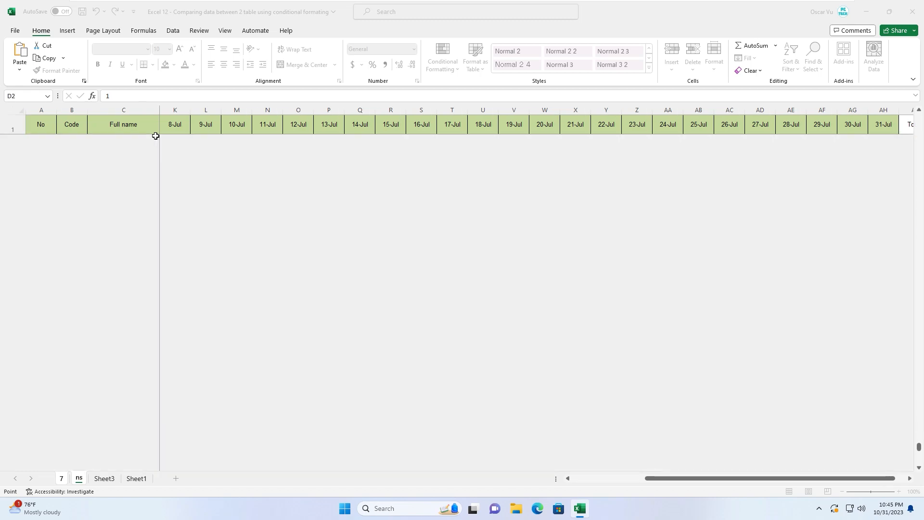
{"action": "key", "text": "ctrl+shift+Down"}
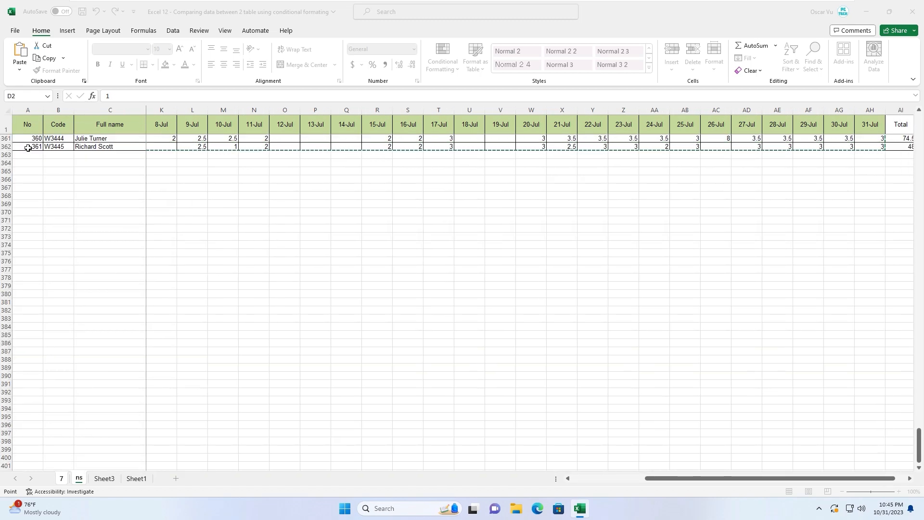
{"action": "key", "text": "Return"}
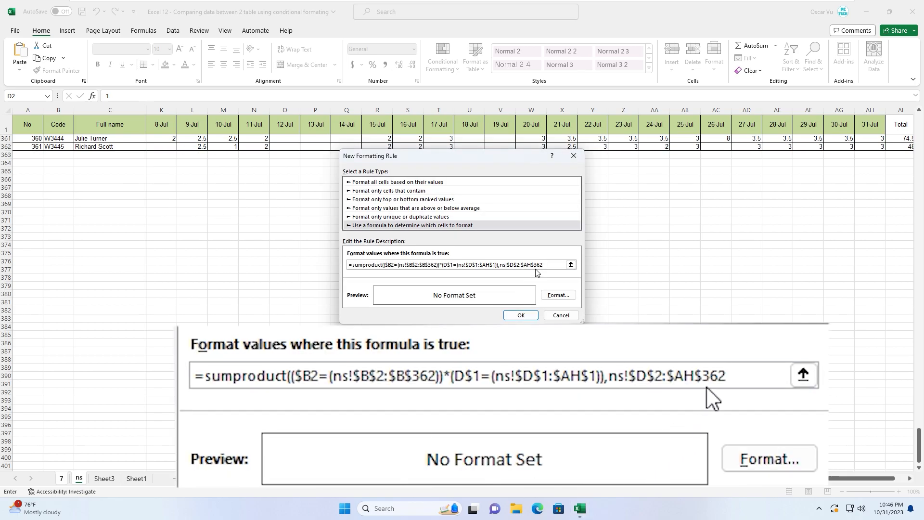
{"action": "type", "text": ")"}
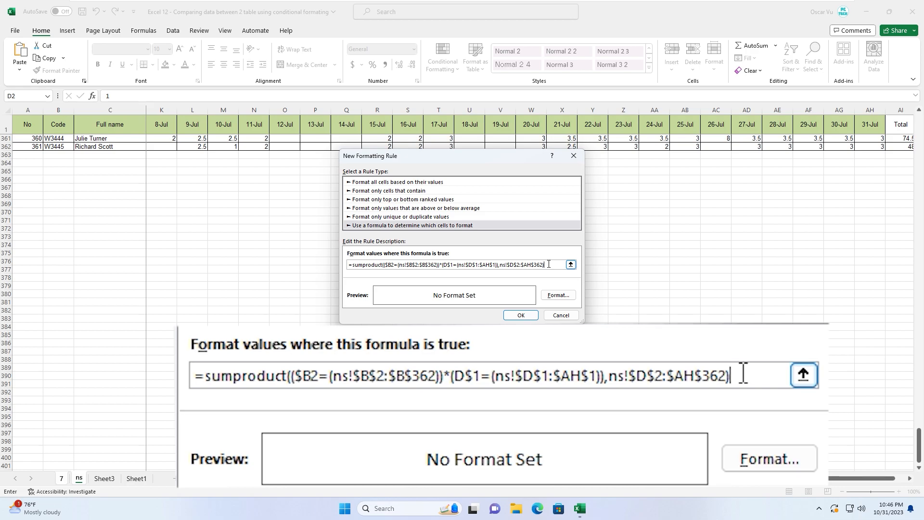
Complete the rule formula with <>D2, referencing the first data cell on sheet 7 without sheet prefix or dollar signs.
{"action": "type", "text": "<>"}
{"action": "left_click", "coordinate": [61, 478]}
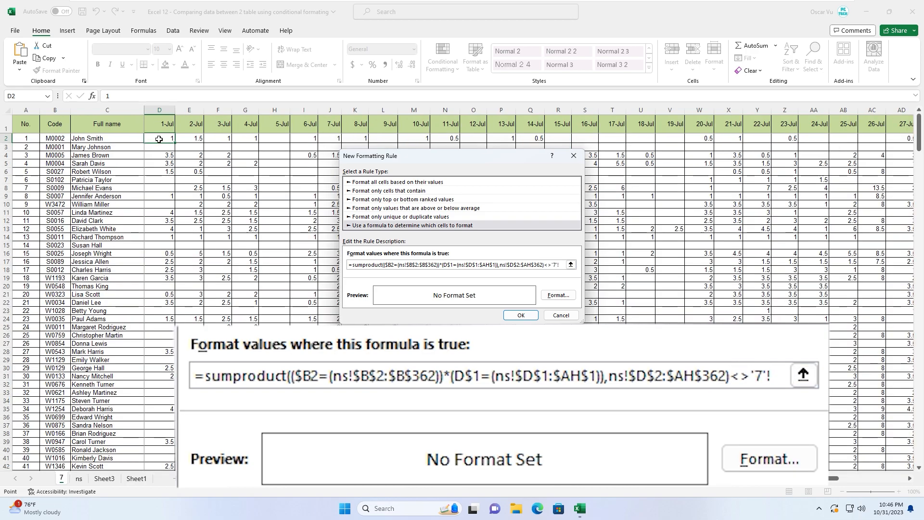
{"action": "left_click", "coordinate": [159, 138]}
{"action": "left_click_drag", "start_coordinate": [500, 264], "coordinate": [492, 265]}
{"action": "key", "text": "Delete"}
{"action": "key", "text": "Delete"}
{"action": "key", "text": "Delete"}
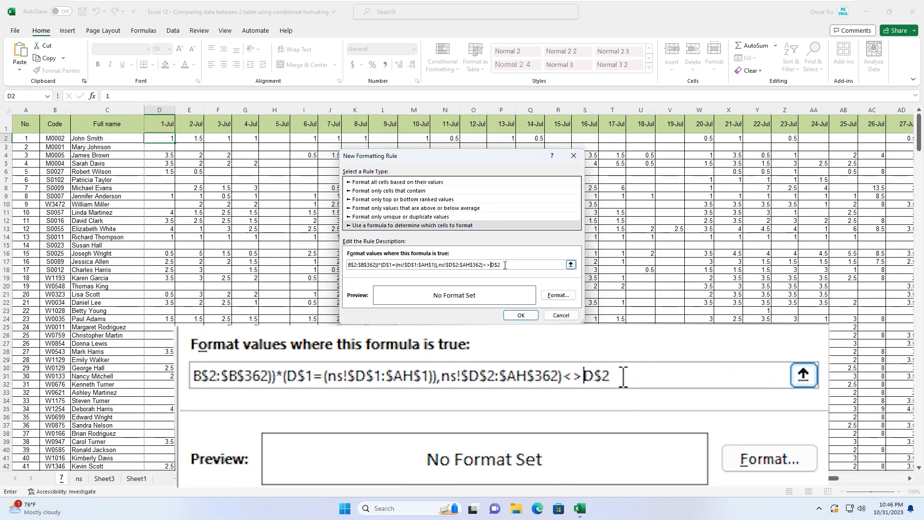
{"action": "key", "text": "BackSpace"}
Give the rule a red fill format and confirm the new formatting rule.
{"action": "left_click", "coordinate": [554, 295]}
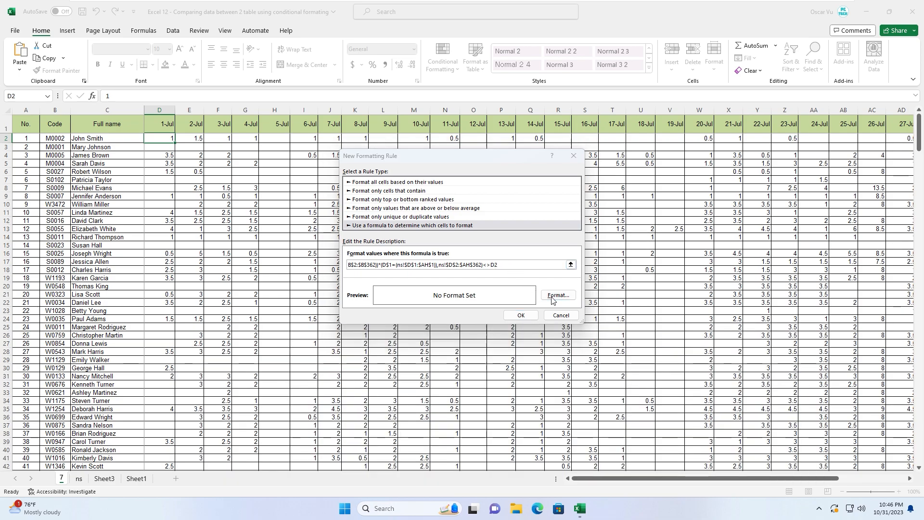
{"action": "left_click", "coordinate": [430, 130]}
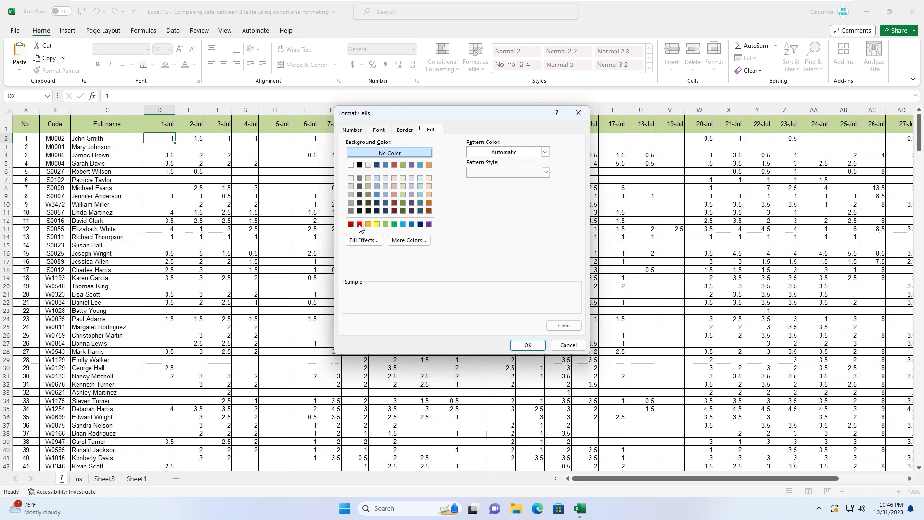
{"action": "left_click", "coordinate": [359, 225]}
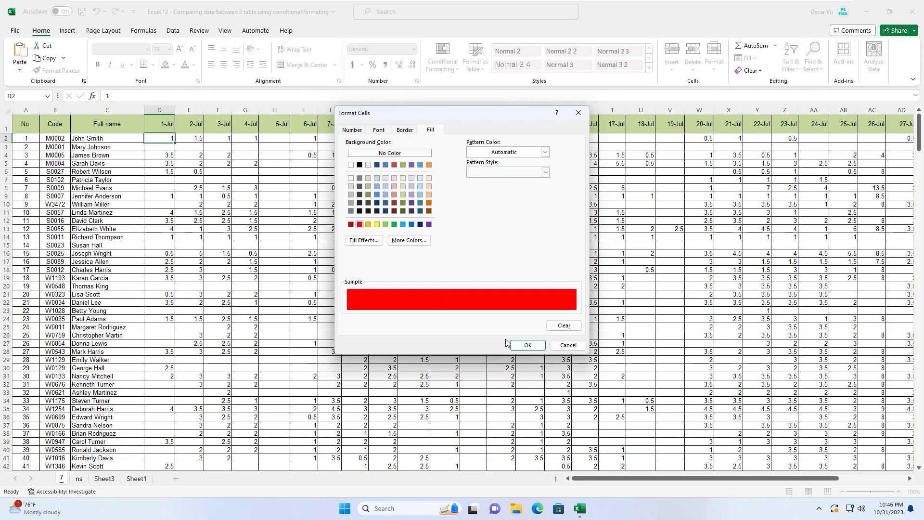
{"action": "left_click", "coordinate": [526, 345]}
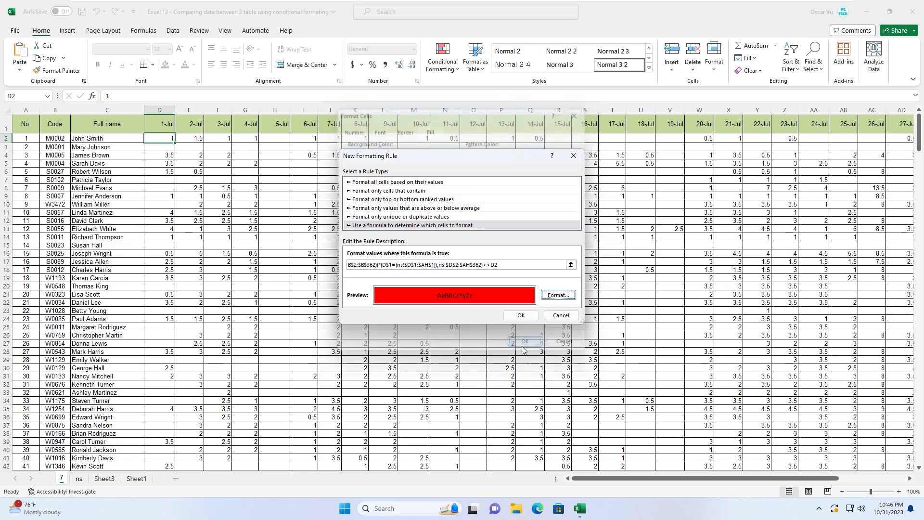
{"action": "left_click", "coordinate": [520, 315]}
Apply the red-fill rule to the range $D$2:$AH$345 on sheet 7 and confirm the rules.
{"action": "left_click", "coordinate": [505, 244]}
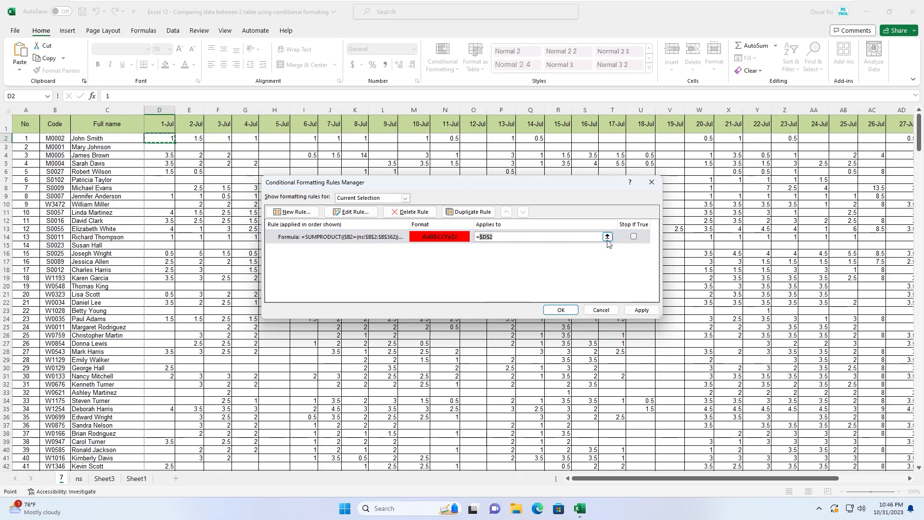
{"action": "left_click", "coordinate": [610, 244]}
{"action": "left_click_drag", "start_coordinate": [161, 138], "coordinate": [808, 240]}
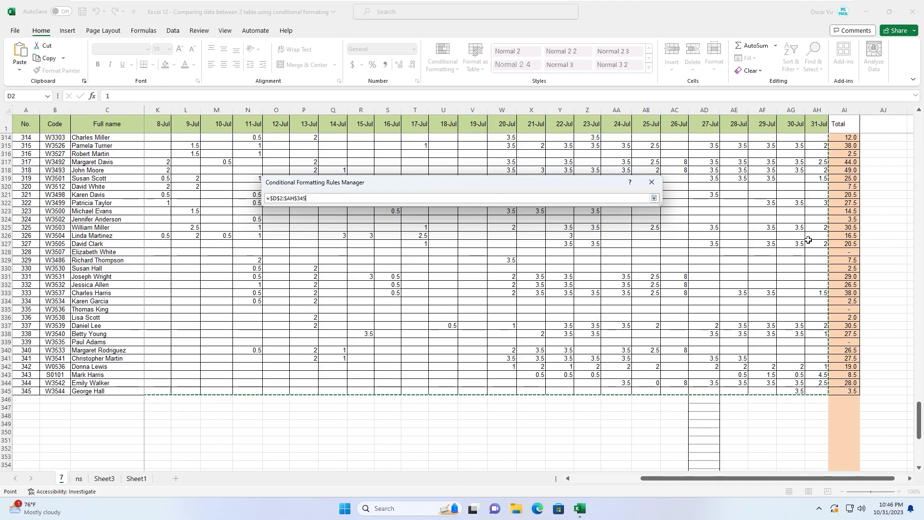
{"action": "key", "text": "Return"}
{"action": "left_click", "coordinate": [561, 310]}
On sheet 7, select the row of the highlighted 2-Jul cell in row 6 and copy that employee's code.
{"action": "left_click_drag", "start_coordinate": [650, 478], "coordinate": [568, 477]}
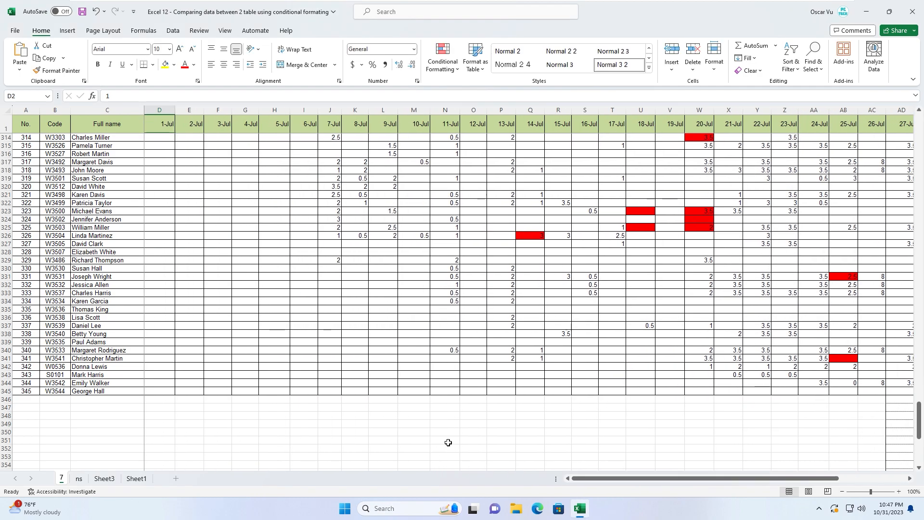
{"action": "left_click_drag", "start_coordinate": [920, 420], "coordinate": [920, 115]}
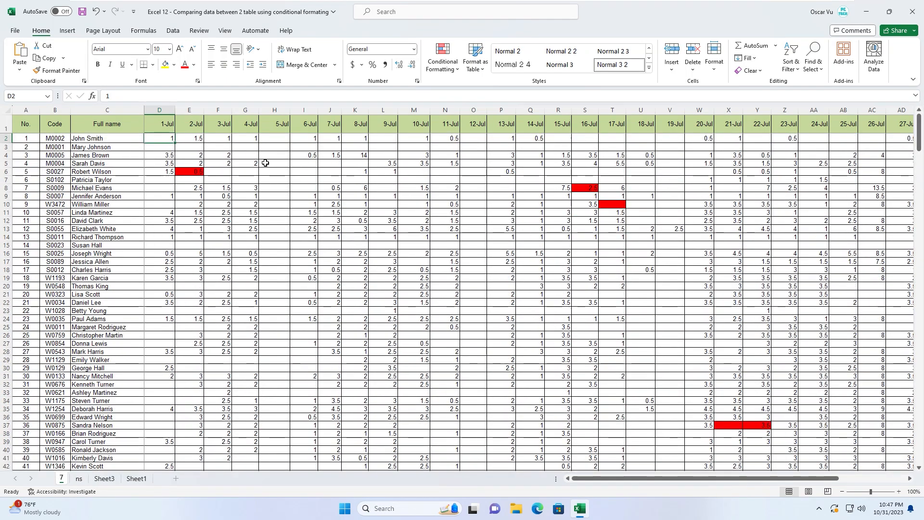
{"action": "left_click", "coordinate": [195, 172]}
{"action": "key", "text": "shift+space"}
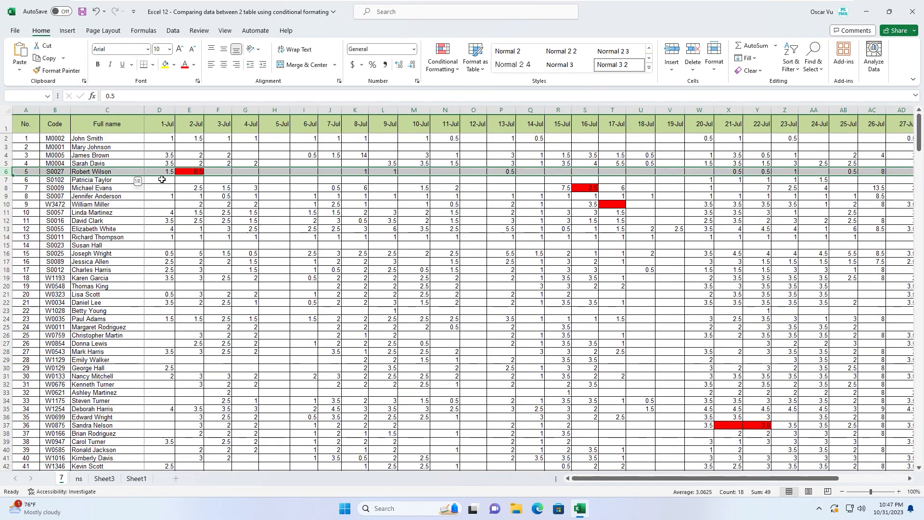
{"action": "left_click", "coordinate": [55, 171]}
{"action": "key", "text": "ctrl+c"}
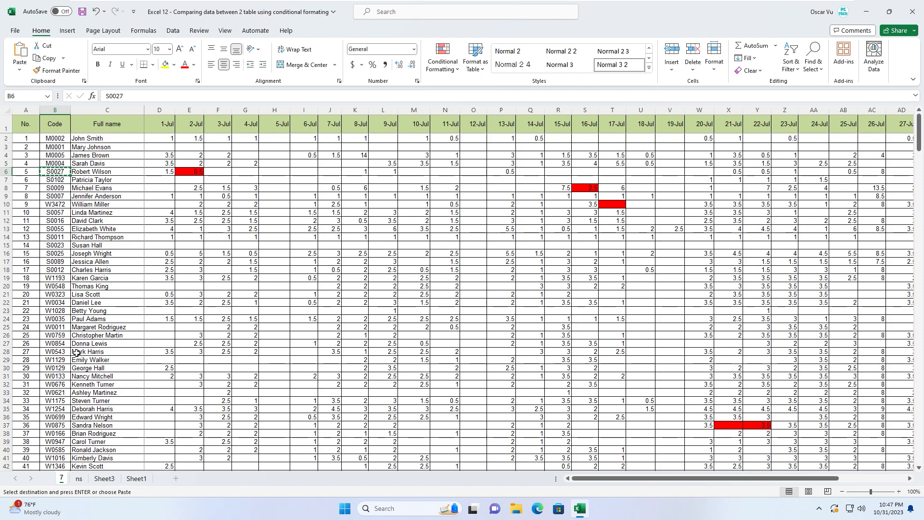
Search the Code column of sheet ns for the copied employee code.
{"action": "left_click", "coordinate": [79, 478]}
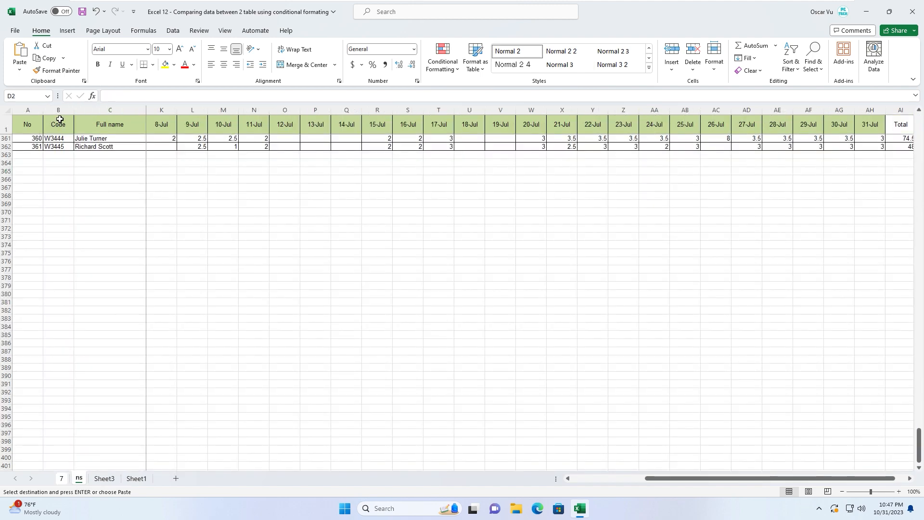
{"action": "left_click", "coordinate": [61, 122]}
{"action": "left_click", "coordinate": [56, 110]}
{"action": "key", "text": "ctrl+f"}
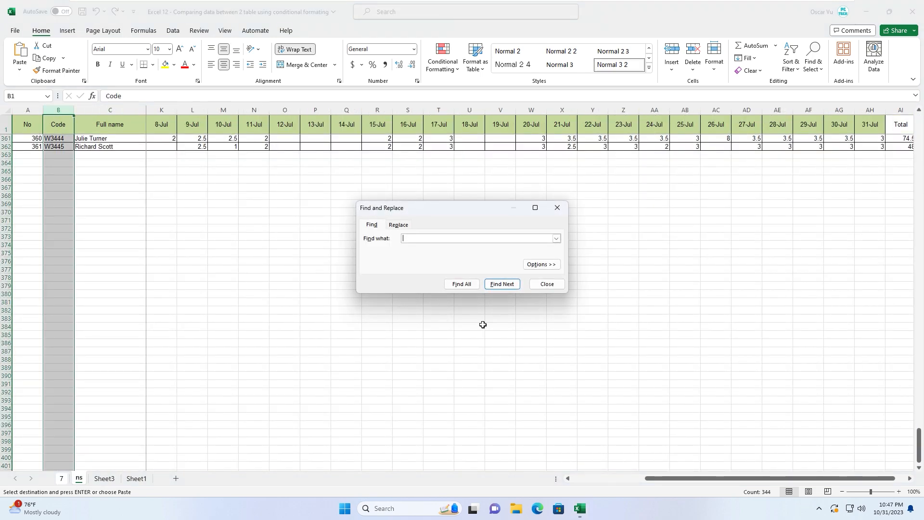
{"action": "key", "text": "ctrl+v"}
{"action": "left_click", "coordinate": [504, 287]}
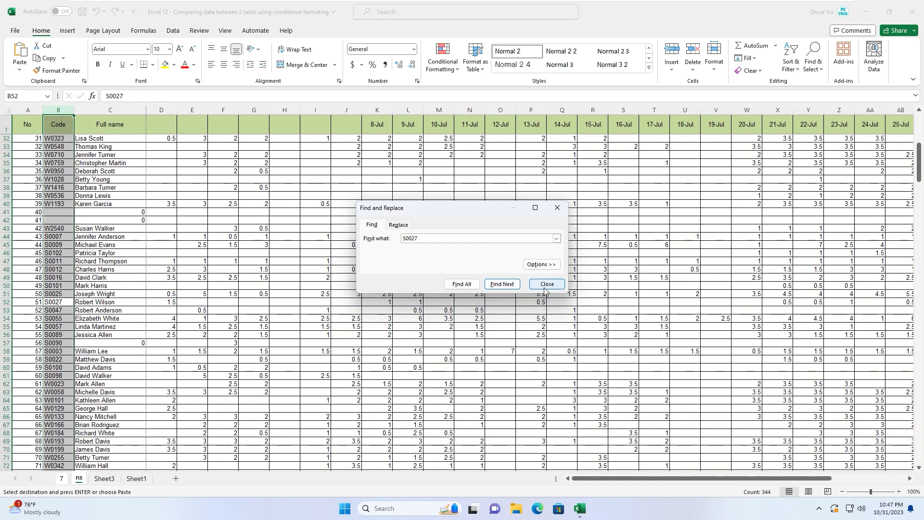
{"action": "left_click", "coordinate": [547, 284]}
Compare the found employee's 2-Jul cell on sheet ns with the highlighted cell E6 on sheet 7.
{"action": "left_click", "coordinate": [57, 302]}
{"action": "key", "text": "ctrl+shift+Right"}
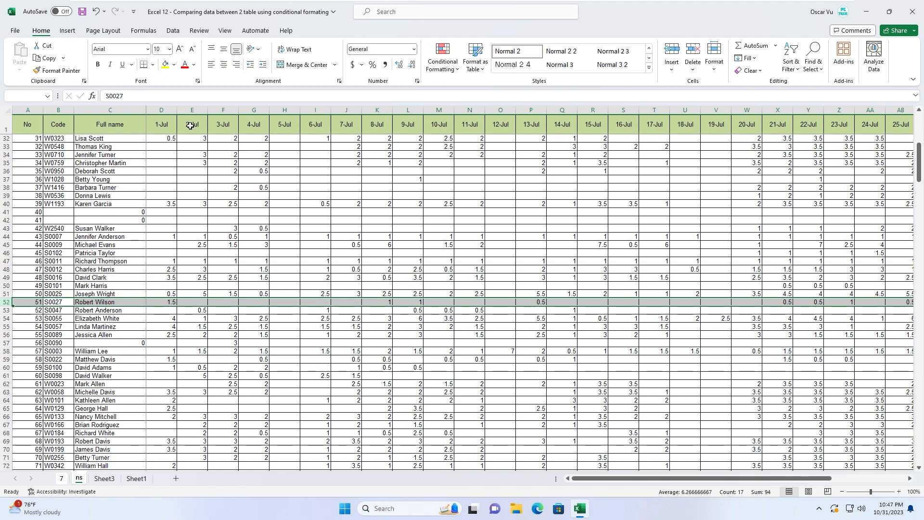
{"action": "left_click", "coordinate": [190, 301]}
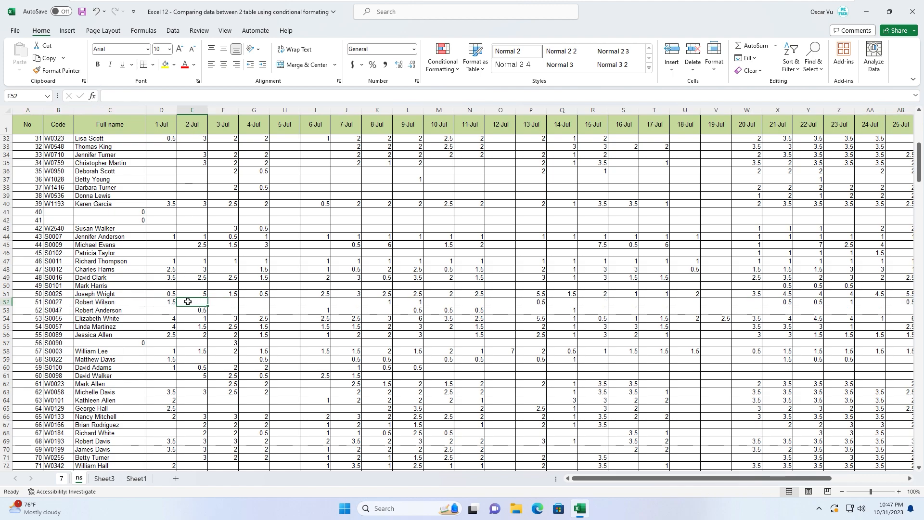
{"action": "left_click", "coordinate": [62, 479]}
{"action": "left_click", "coordinate": [194, 171]}
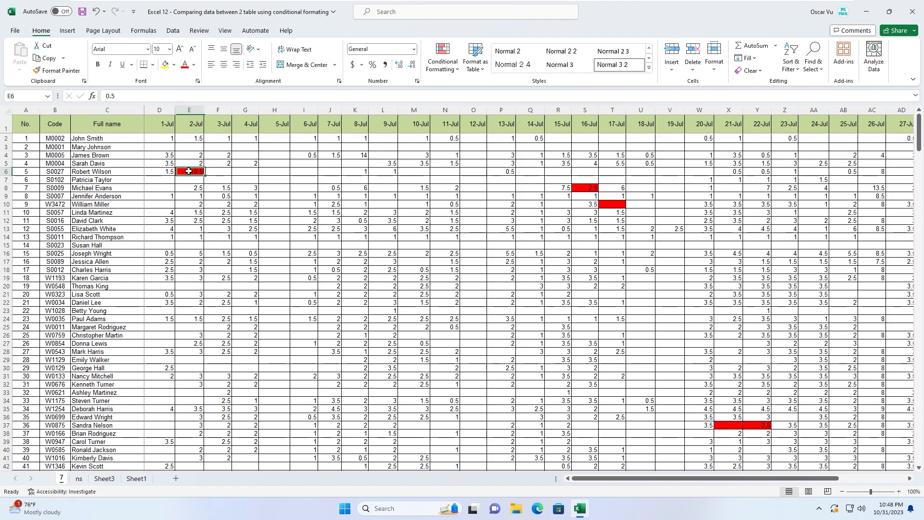
Create a new conditional formatting rule for cell D2 on sheet ns that uses a formula to determine which cells to format.
{"action": "left_click", "coordinate": [79, 478]}
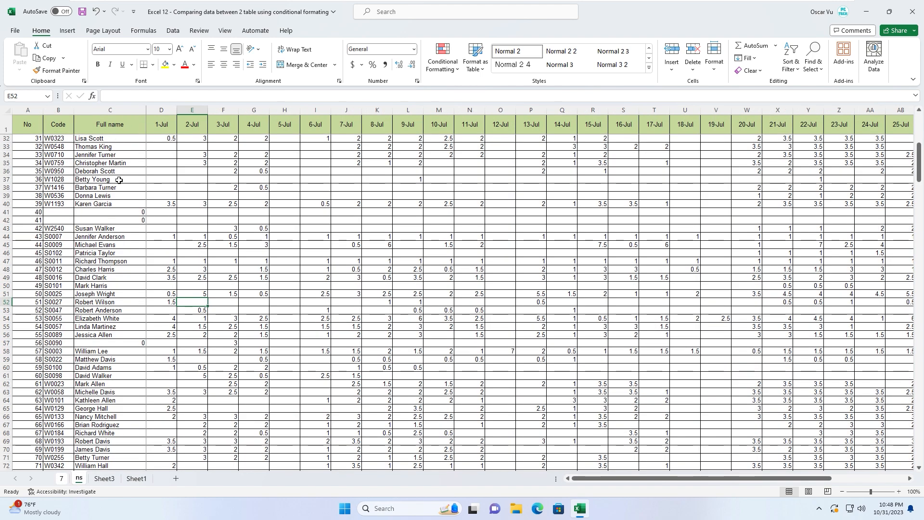
{"action": "scroll", "coordinate": [120, 188], "scroll_direction": "up", "scroll_amount": 1}
{"action": "scroll", "coordinate": [120, 188], "scroll_direction": "up", "scroll_amount": 6}
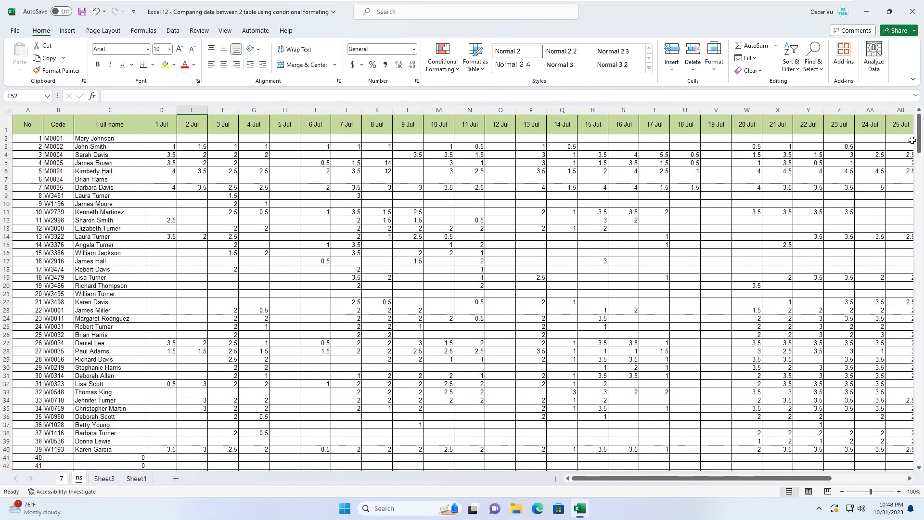
{"action": "left_click", "coordinate": [161, 138]}
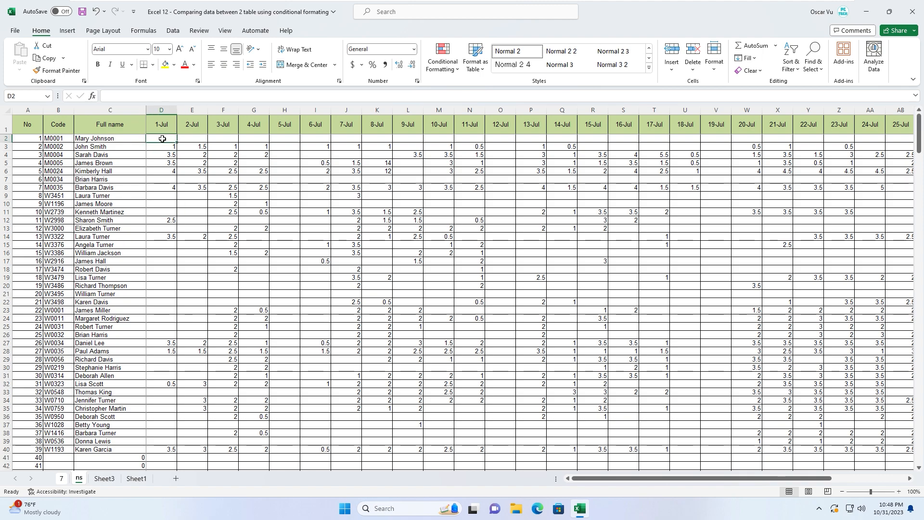
{"action": "left_click", "coordinate": [447, 70]}
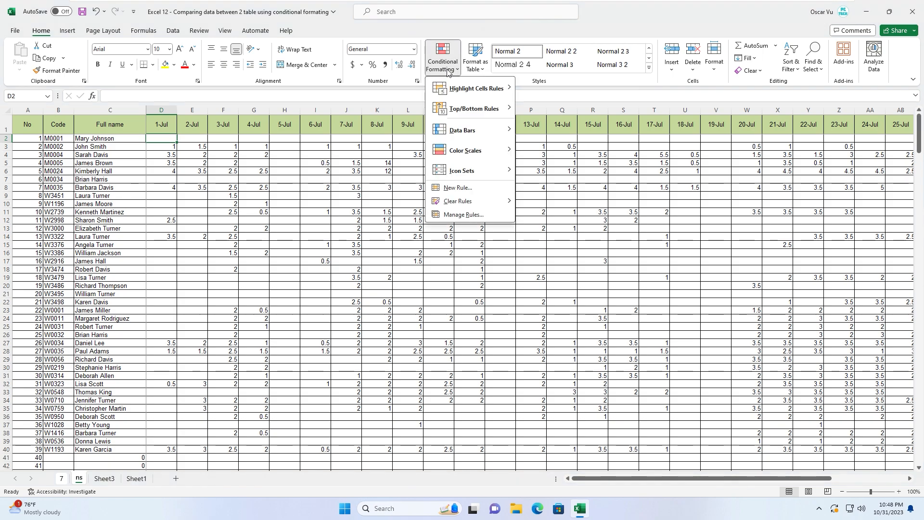
{"action": "left_click", "coordinate": [449, 215]}
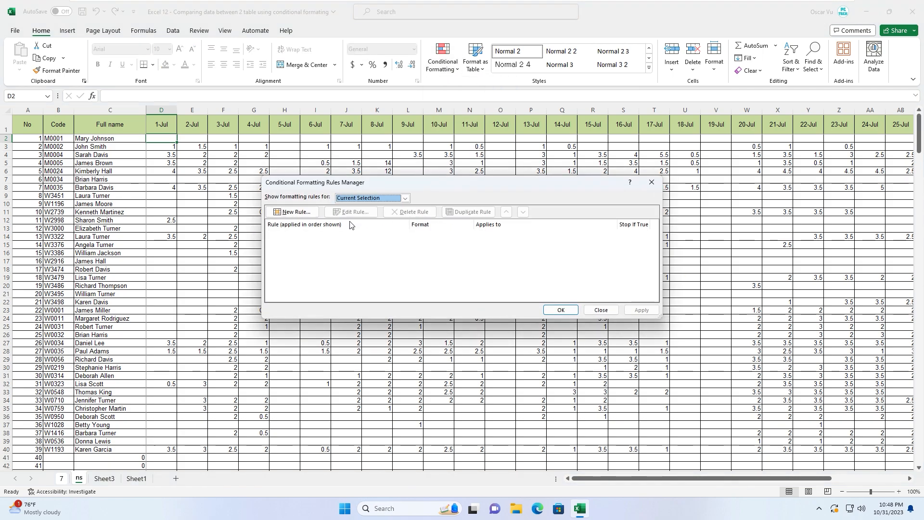
{"action": "left_click", "coordinate": [289, 213]}
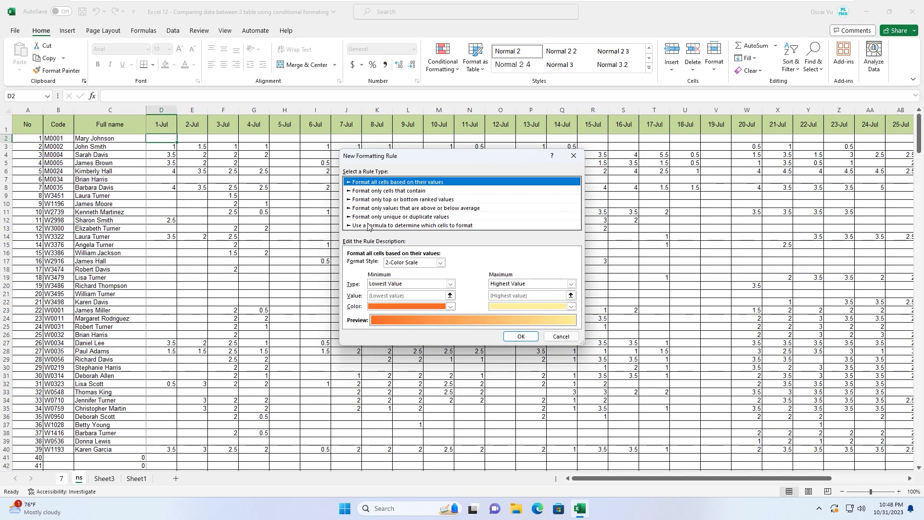
{"action": "left_click", "coordinate": [374, 225]}
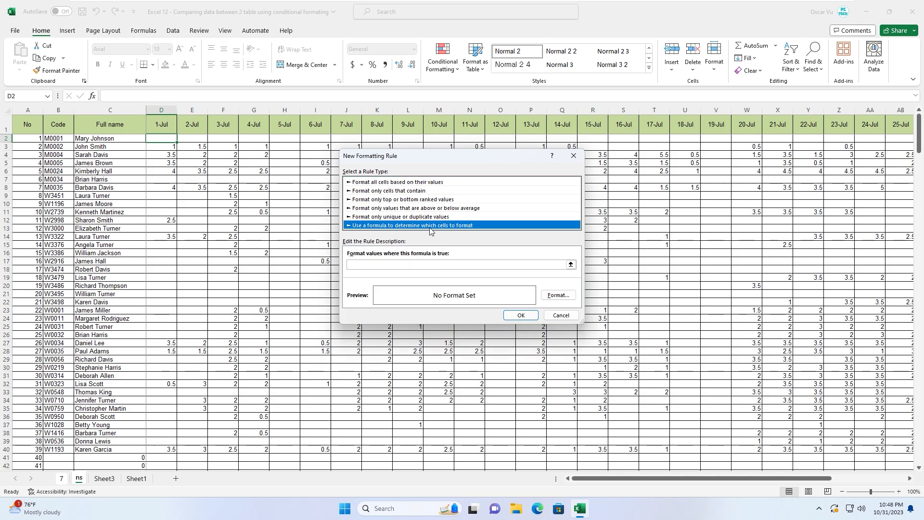
Begin the rule formula with =sumproduct(($B2=('7'!$B$2:$B$345, comparing the first ns code with the whole code column on sheet 7.
{"action": "left_click", "coordinate": [373, 264]}
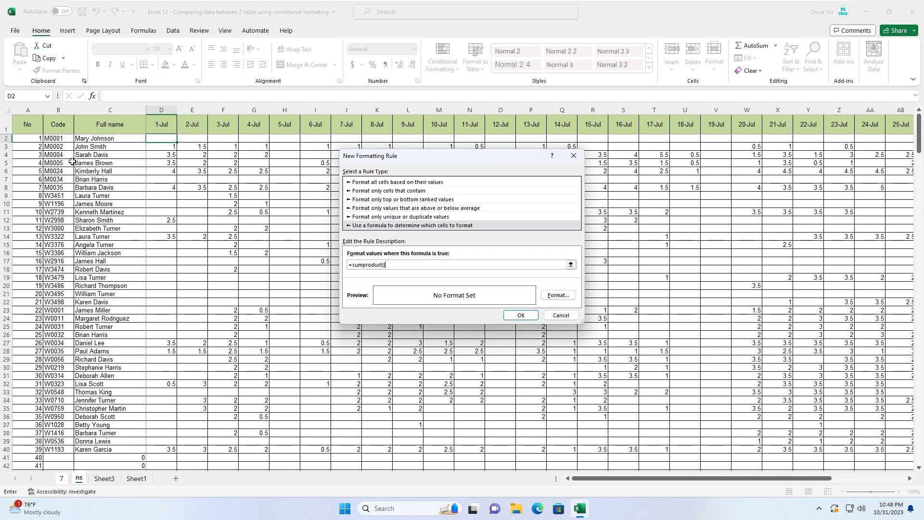
{"action": "left_click", "coordinate": [58, 138]}
{"action": "left_click", "coordinate": [61, 479]}
{"action": "left_click", "coordinate": [53, 127]}
{"action": "key", "text": "Down"}
{"action": "key", "text": "ctrl+shift+Down"}
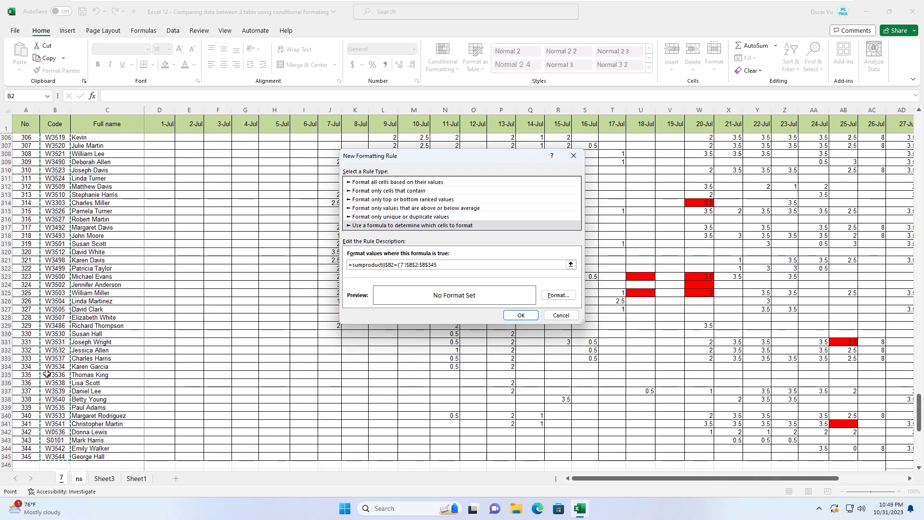
Close the code comparison in the rule formula and multiply it by a second condition beginning with the ns date header, *(D$1=.
{"action": "type", "text": "))"}
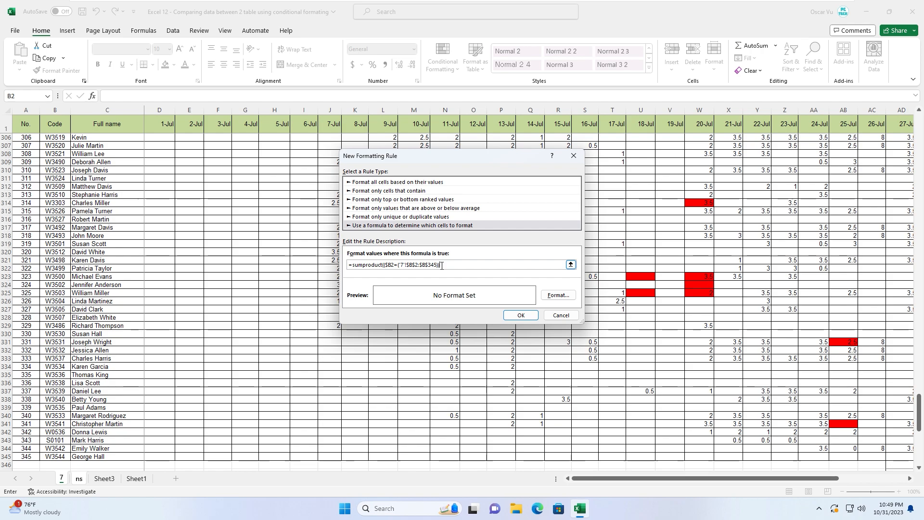
{"action": "type", "text": "*("}
{"action": "left_click", "coordinate": [79, 478]}
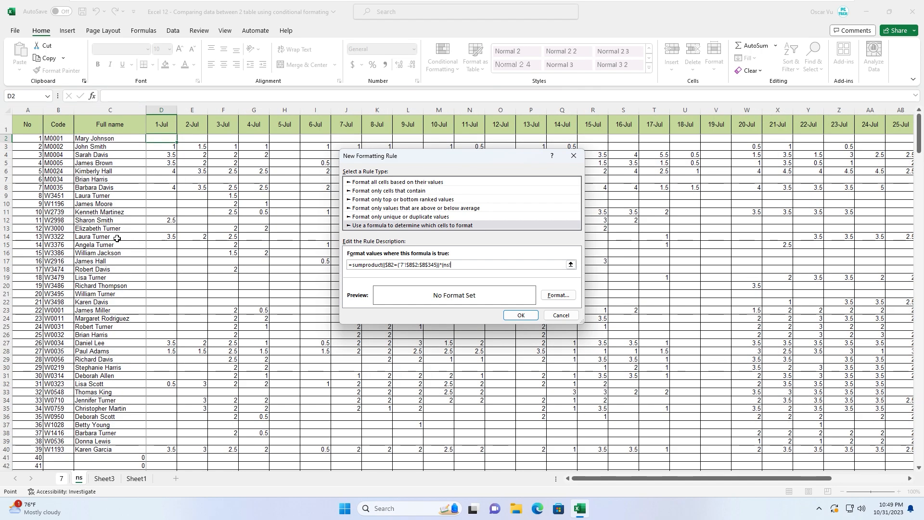
{"action": "left_click", "coordinate": [162, 125]}
{"action": "left_click", "coordinate": [444, 265]}
{"action": "key", "text": "Delete"}
{"action": "key", "text": "Delete"}
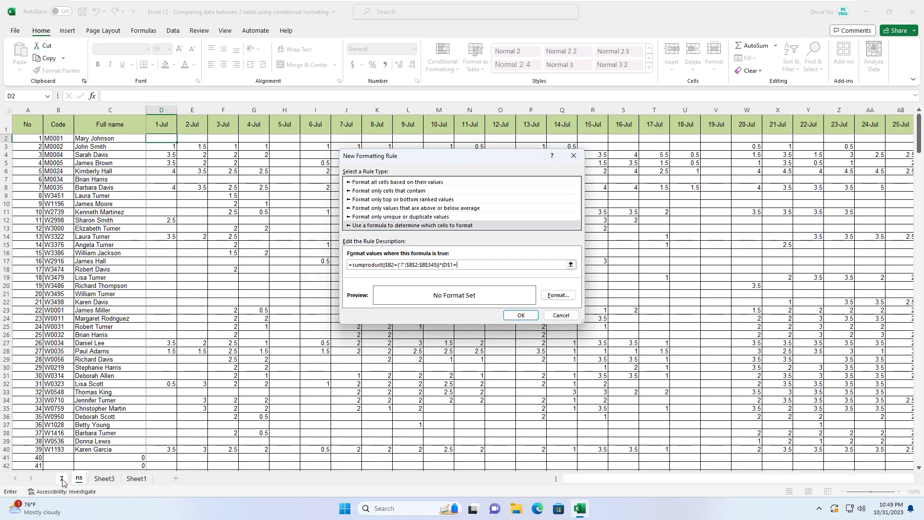
Complete the date condition with sheet 7's full date header range, '7'!$D$1:$AH$1, and close its parenthesis.
{"action": "left_click", "coordinate": [61, 478]}
{"action": "left_click", "coordinate": [159, 124]}
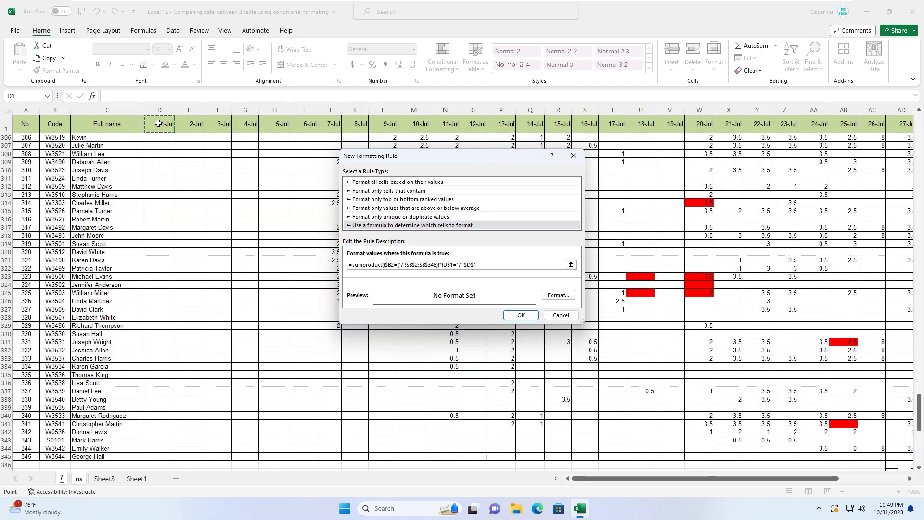
{"action": "key", "text": "shift+Right"}
{"action": "key", "text": "shift+Right"}
{"action": "key", "text": "shift+Right"}
{"action": "key", "text": "shift+Right"}
{"action": "key", "text": "shift+Right"}
{"action": "key", "text": "shift+Right"}
{"action": "key", "text": "shift+Right"}
{"action": "key", "text": "shift+Right"}
{"action": "key", "text": "shift+Right"}
{"action": "key", "text": "shift+Right"}
{"action": "key", "text": "shift+Right"}
{"action": "key", "text": "shift+Right"}
{"action": "key", "text": "shift+Right"}
{"action": "key", "text": "shift+Right"}
{"action": "key", "text": "shift+Right"}
{"action": "key", "text": "shift+Right"}
{"action": "key", "text": "shift+Right"}
{"action": "key", "text": "shift+Right"}
{"action": "key", "text": "shift+Right"}
{"action": "key", "text": "shift+Right"}
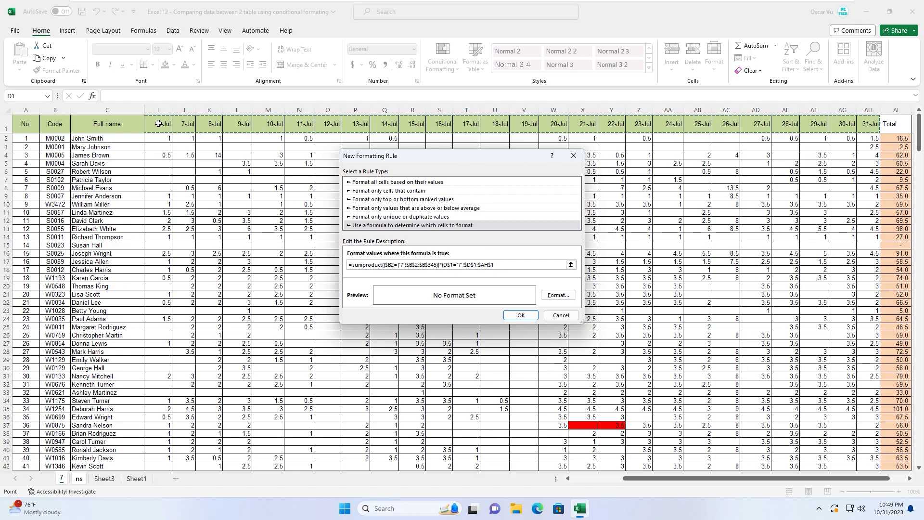
{"action": "type", "text": ")"}
Add sheet 7's data block '7'!$D$2:$AH$345 as the second SUMPRODUCT array and close the function.
{"action": "left_click_drag", "start_coordinate": [630, 478], "coordinate": [568, 479]}
{"action": "type", "text": ","}
{"action": "left_click", "coordinate": [165, 139]}
{"action": "key", "text": "shift+Right"}
{"action": "key", "text": "shift+Right"}
{"action": "key", "text": "shift+Right"}
{"action": "key", "text": "shift+Right"}
{"action": "key", "text": "shift+Right"}
{"action": "key", "text": "shift+Right"}
{"action": "key", "text": "shift+Right"}
{"action": "key", "text": "shift+Right"}
{"action": "key", "text": "shift+Right"}
{"action": "key", "text": "shift+Right"}
{"action": "key", "text": "shift+Right"}
{"action": "key", "text": "shift+Right"}
{"action": "key", "text": "shift+Right"}
{"action": "key", "text": "shift+Right"}
{"action": "key", "text": "shift+Right"}
{"action": "key", "text": "shift+Right"}
{"action": "key", "text": "shift+Right"}
{"action": "key", "text": "shift+Right"}
{"action": "key", "text": "shift+Right"}
{"action": "key", "text": "shift+Right"}
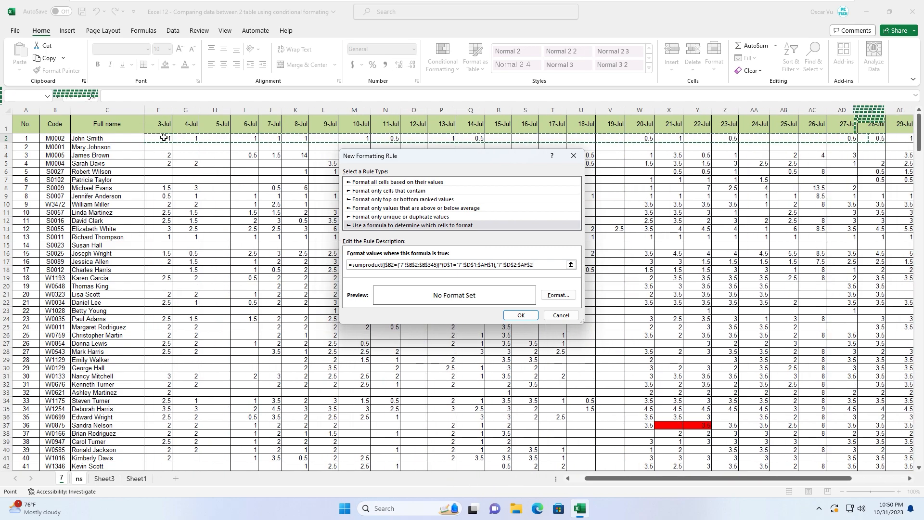
{"action": "key", "text": "shift+Right"}
{"action": "key", "text": "shift+Right"}
{"action": "key", "text": "ctrl+shift+Down"}
{"action": "key", "text": "ctrl+shift+Down"}
{"action": "key", "text": "ctrl+shift+Down"}
{"action": "key", "text": "ctrl+shift+Down"}
{"action": "key", "text": "shift+Up"}
{"action": "key", "text": "shift+Up"}
{"action": "key", "text": "shift+Up"}
{"action": "key", "text": "shift+Up"}
{"action": "key", "text": "shift+Up"}
{"action": "key", "text": "shift+Up"}
{"action": "key", "text": "shift+Up"}
{"action": "key", "text": "shift+Up"}
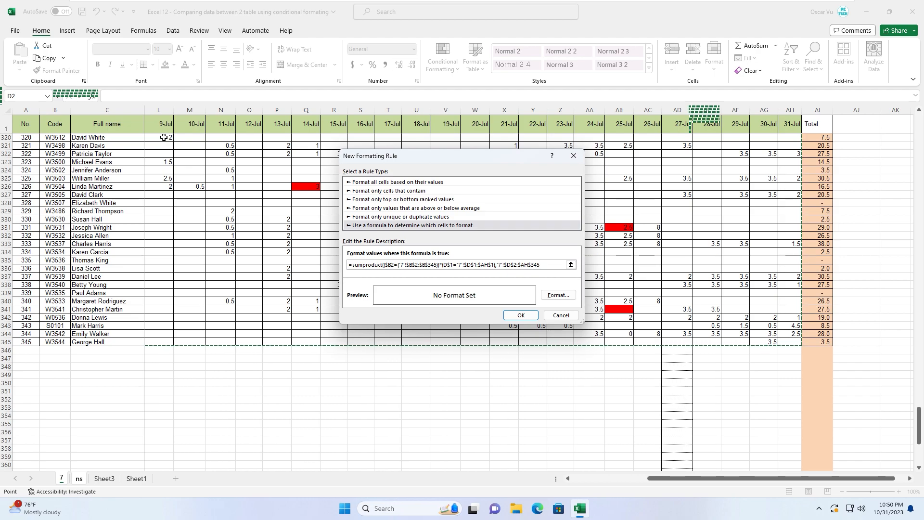
{"action": "type", "text": ")"}
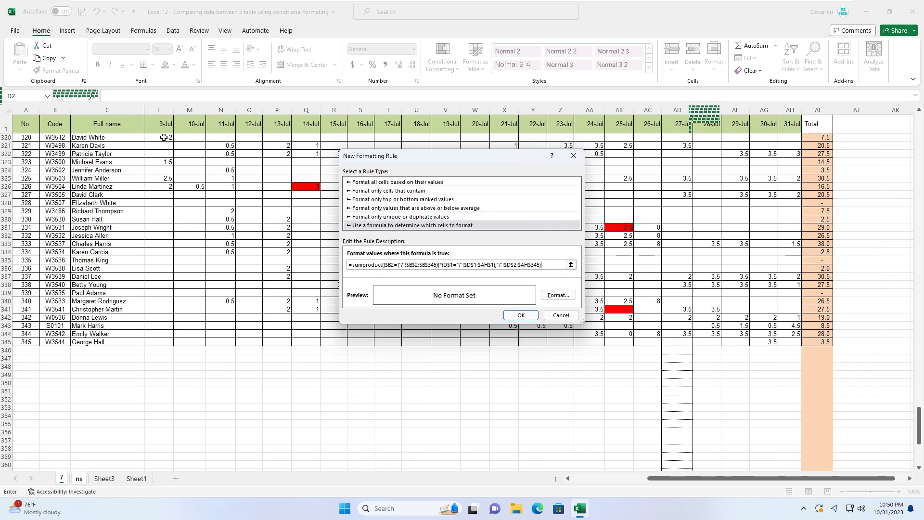
Finish the rule formula with a not-equal comparison to the ns sheet's first data cell as a relative reference, <>D2.
{"action": "type", "text": "<>"}
{"action": "key", "text": "ctrl+Page_Down"}
{"action": "left_click", "coordinate": [161, 138]}
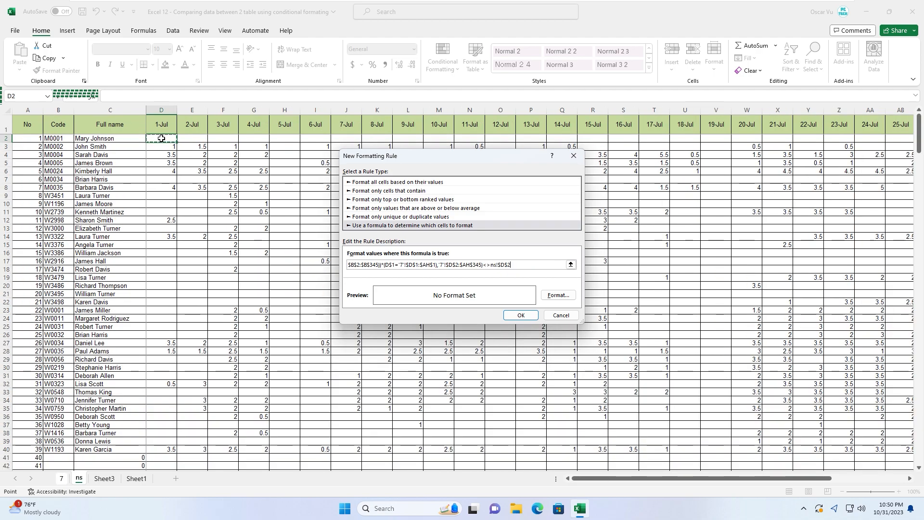
{"action": "left_click_drag", "start_coordinate": [500, 265], "coordinate": [491, 267]}
{"action": "key", "text": "BackSpace"}
{"action": "left_click", "coordinate": [499, 264]}
Give the rule a red background fill and save the new formatting rule.
{"action": "left_click", "coordinate": [558, 295]}
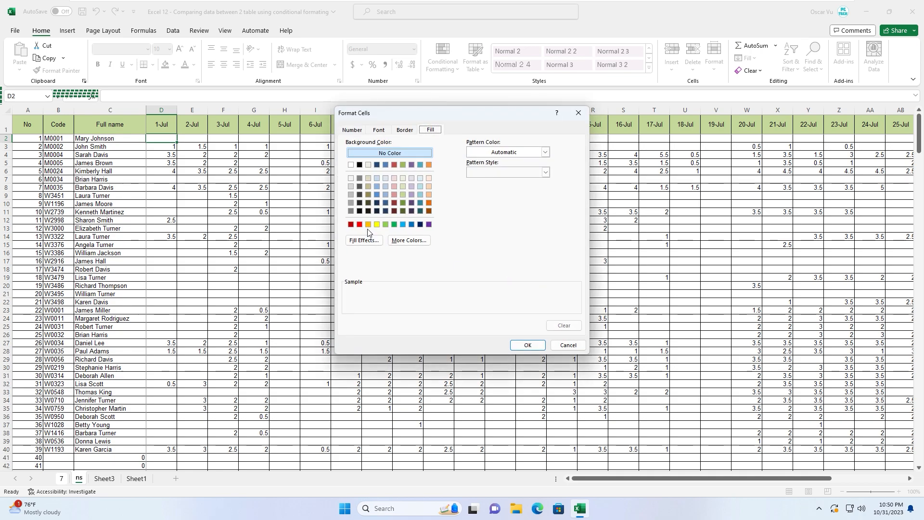
{"action": "left_click", "coordinate": [359, 225]}
{"action": "left_click", "coordinate": [528, 345]}
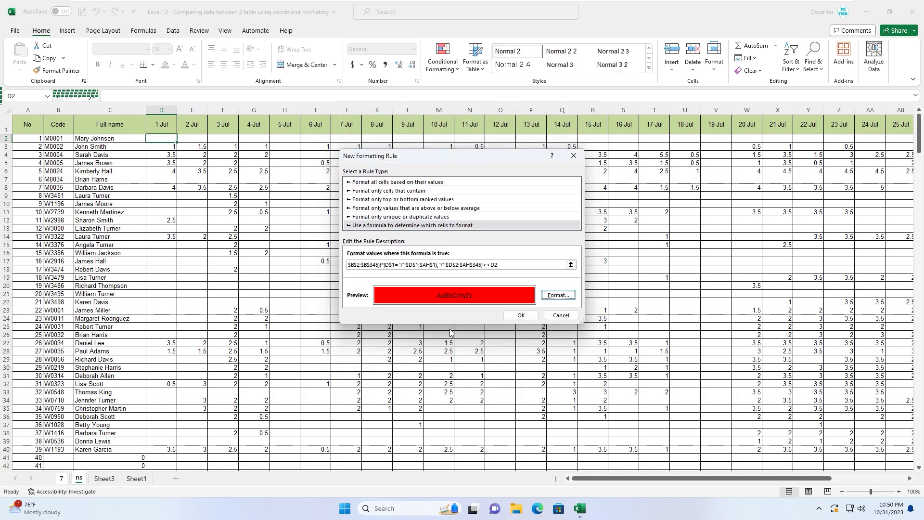
{"action": "left_click", "coordinate": [520, 316]}
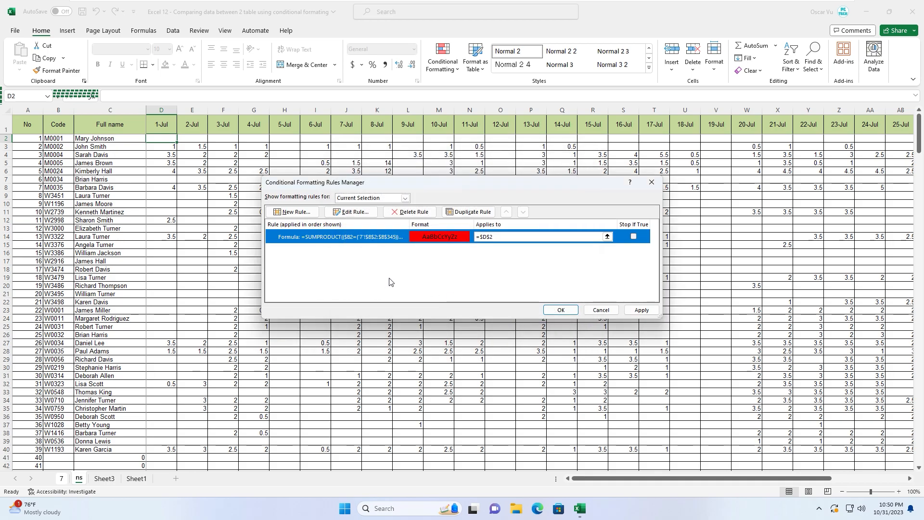
Extend the rule's applied range to =$D$2:$AH$362 on sheet ns and apply it.
{"action": "left_click", "coordinate": [608, 239]}
{"action": "left_click_drag", "start_coordinate": [166, 135], "coordinate": [809, 441]}
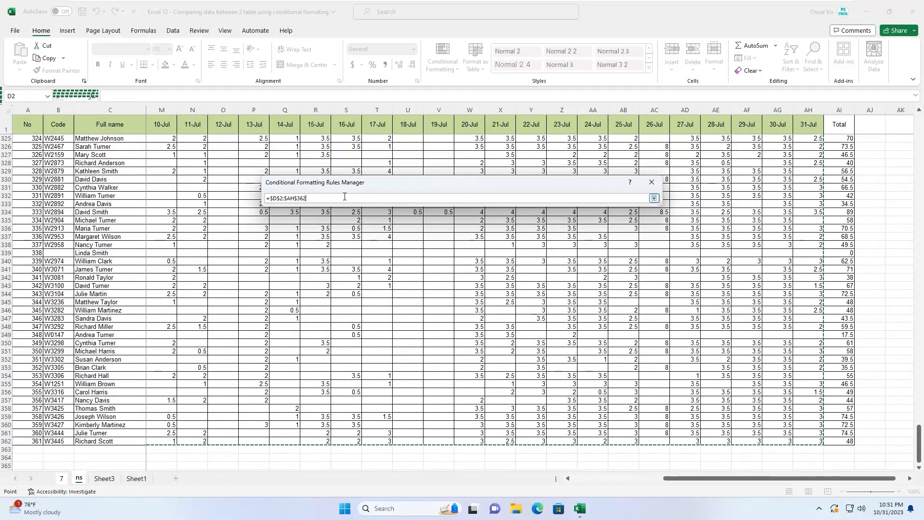
{"action": "left_click", "coordinate": [654, 198]}
{"action": "left_click", "coordinate": [564, 311]}
Check the highlighted 13-Jul and 14-Jul cells in row 358 of sheet ns and copy that employee's code from B358.
{"action": "scroll", "coordinate": [217, 289], "scroll_direction": "down", "scroll_amount": 1}
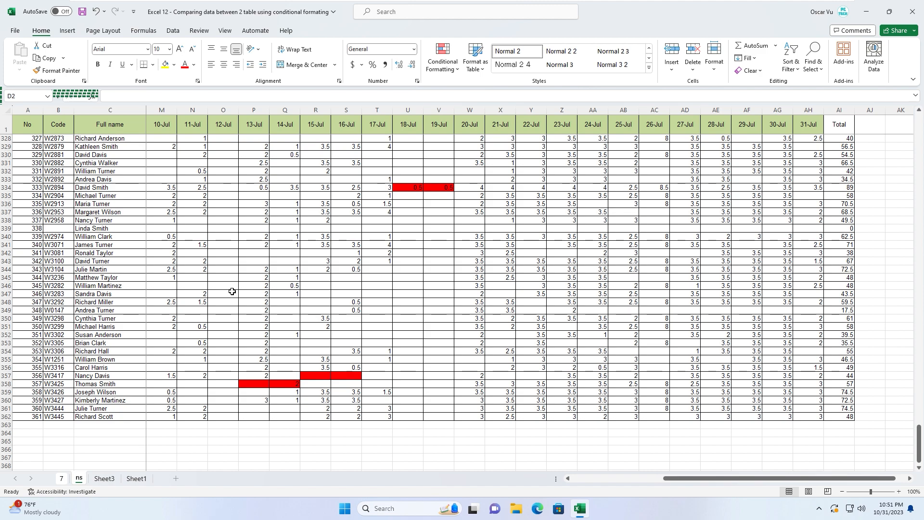
{"action": "scroll", "coordinate": [232, 291], "scroll_direction": "down", "scroll_amount": 3}
{"action": "left_click", "coordinate": [6, 310]}
{"action": "left_click", "coordinate": [260, 311]}
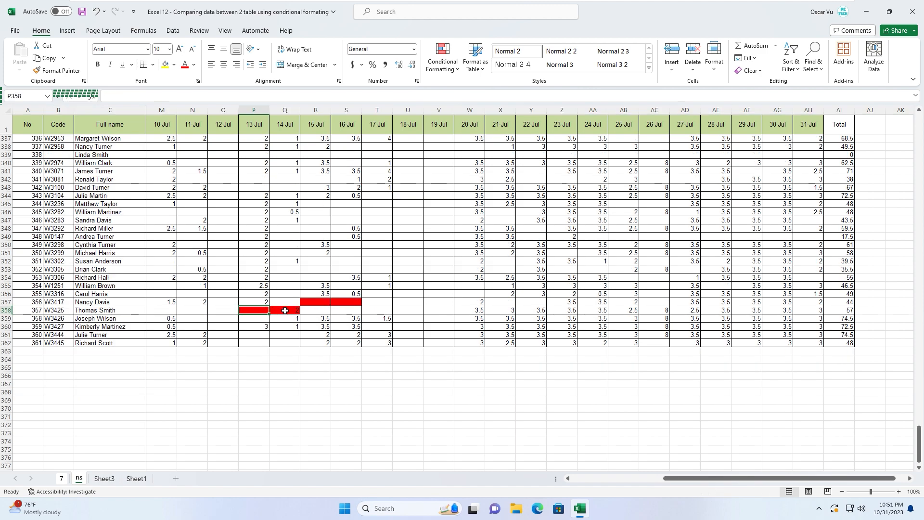
{"action": "key", "text": "shift+space"}
{"action": "left_click", "coordinate": [58, 310]}
{"action": "key", "text": "ctrl+c"}
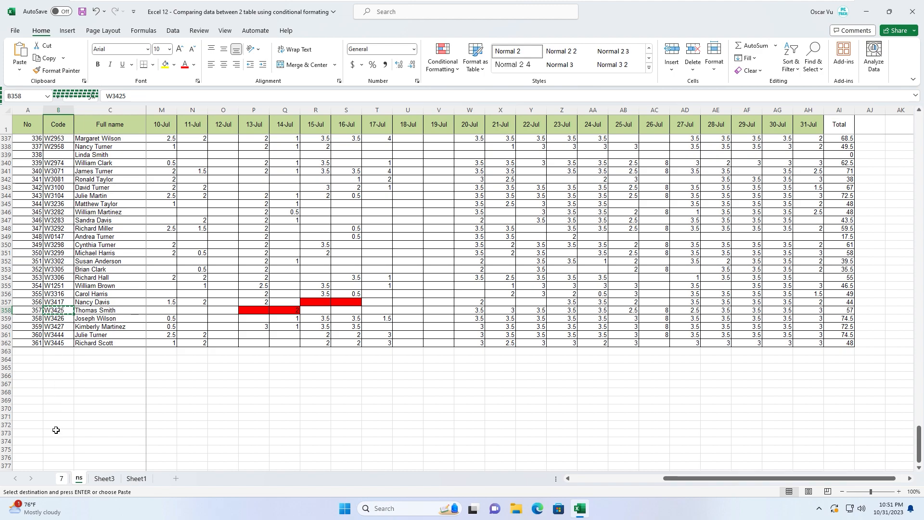
Search the Code column of sheet 7 for the copied employee code.
{"action": "left_click", "coordinate": [61, 479]}
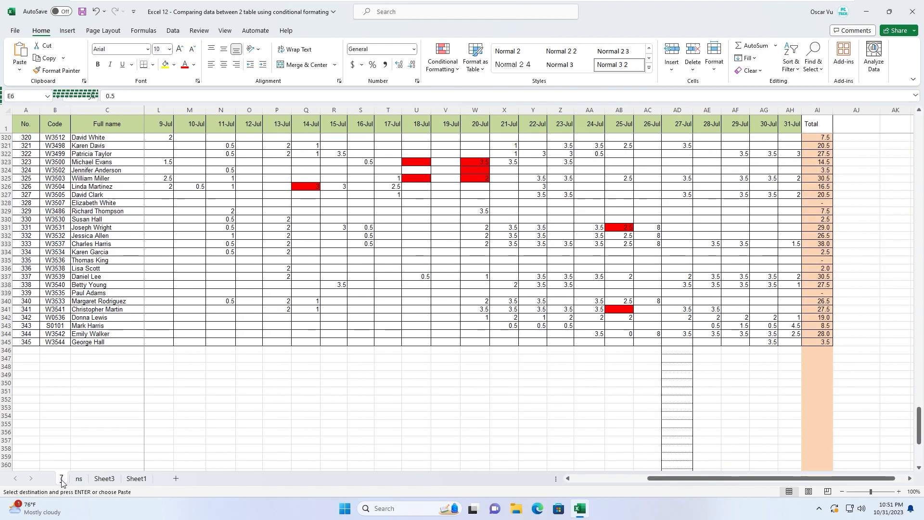
{"action": "left_click", "coordinate": [54, 109]}
{"action": "key", "text": "ctrl+f"}
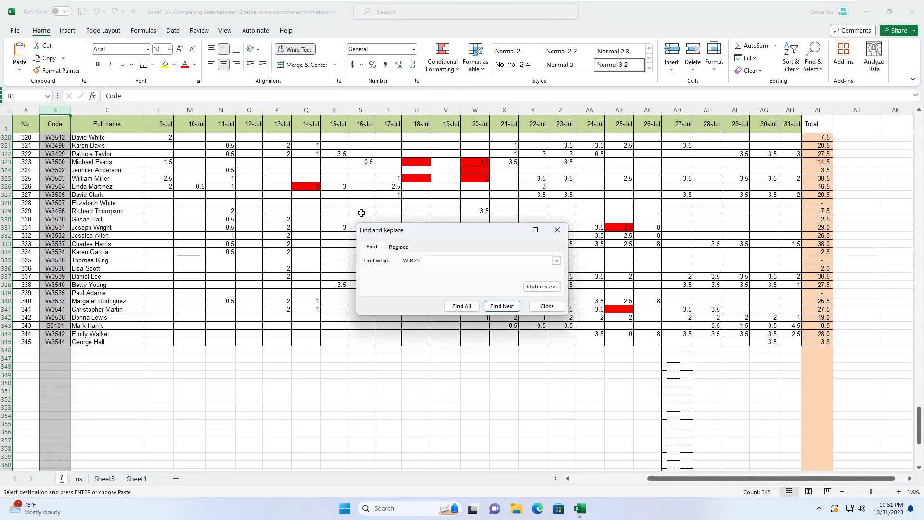
{"action": "left_click", "coordinate": [505, 306]}
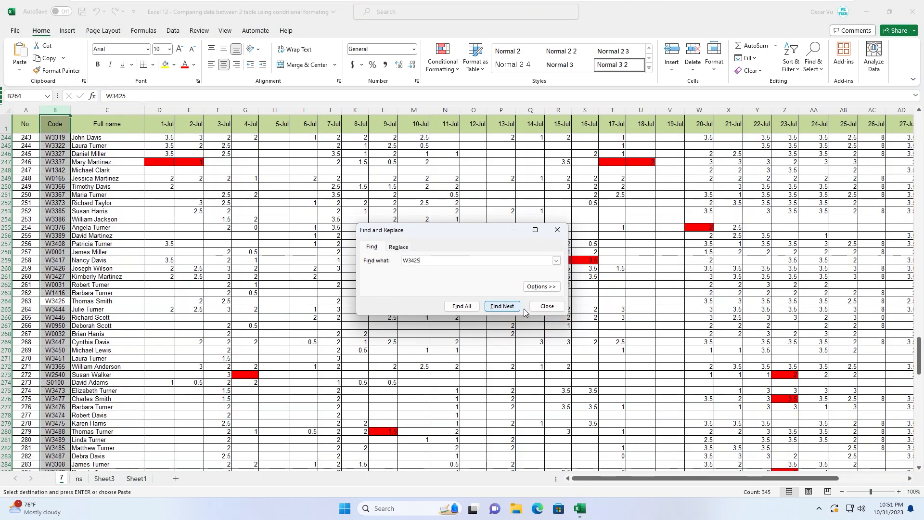
{"action": "left_click", "coordinate": [548, 306]}
Compare the employee's 13-Jul and 14-Jul cells in row 264 of sheet 7 with those in row 358 of sheet ns.
{"action": "left_click", "coordinate": [57, 301]}
{"action": "key", "text": "shift+space"}
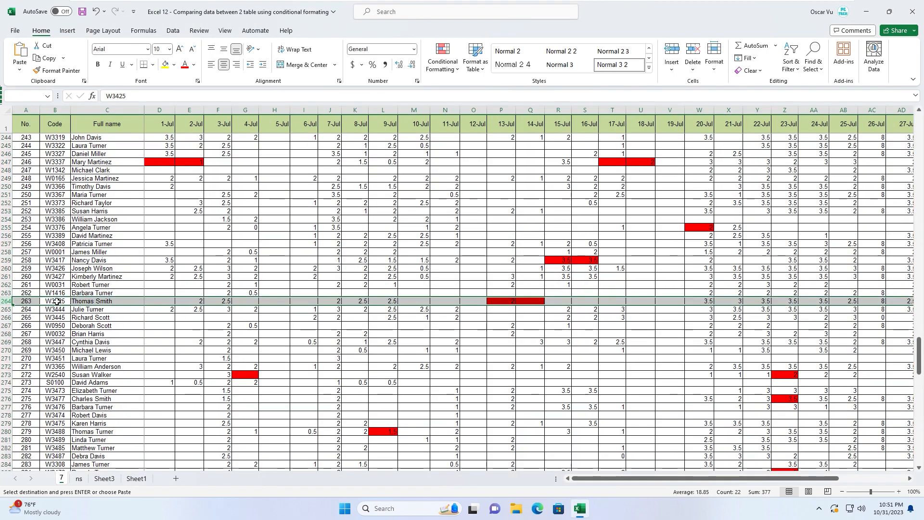
{"action": "left_click", "coordinate": [79, 479]}
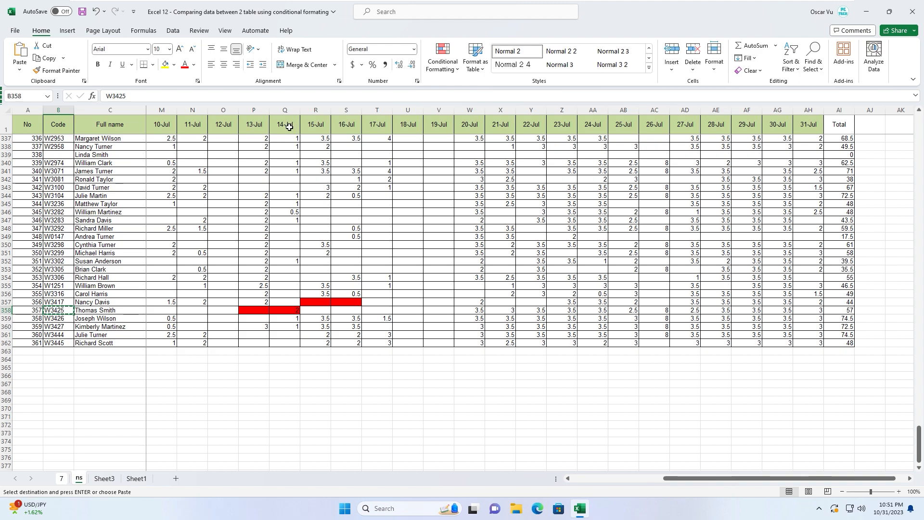
{"action": "left_click", "coordinate": [61, 479]}
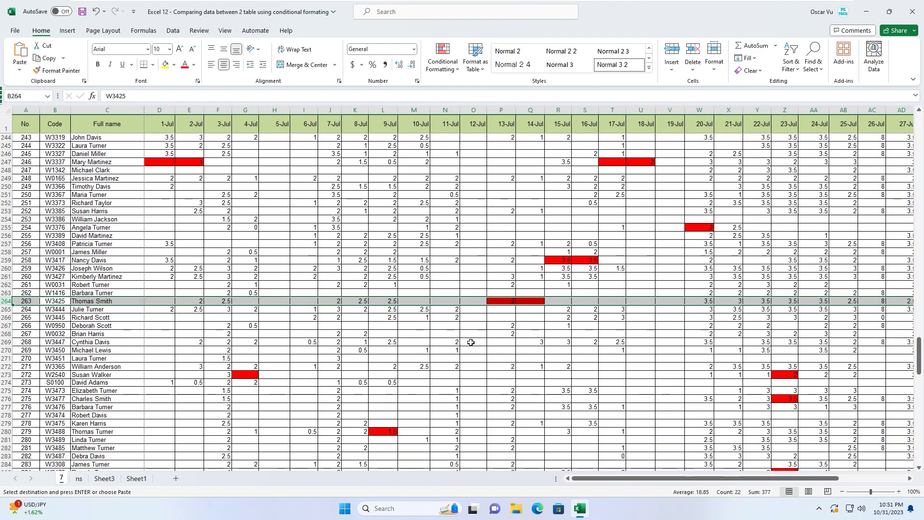
{"action": "left_click", "coordinate": [500, 302]}
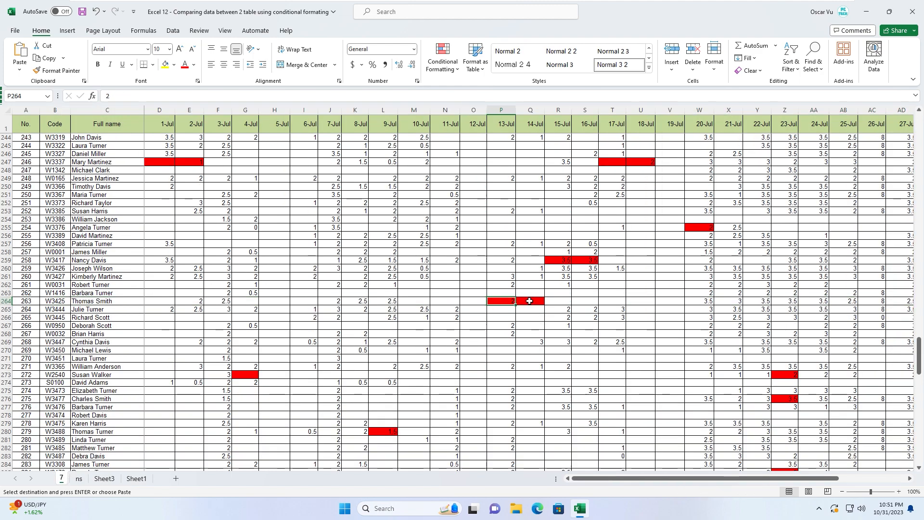
{"action": "left_click", "coordinate": [78, 478]}
{"action": "left_click", "coordinate": [258, 309]}
{"action": "key", "text": "Right"}
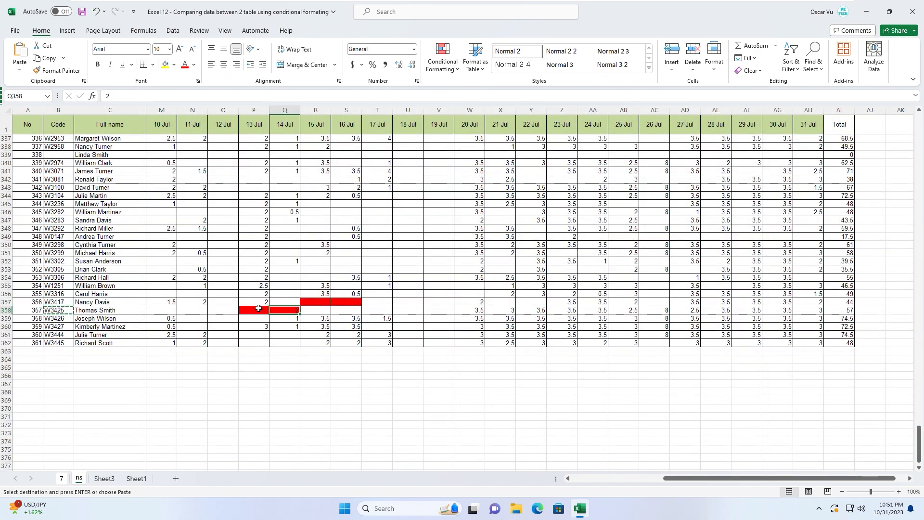
Examine the red-highlighted differences throughout the ns table, from its last rows up to the employee in row 15.
{"action": "scroll", "coordinate": [274, 246], "scroll_direction": "up", "scroll_amount": 5}
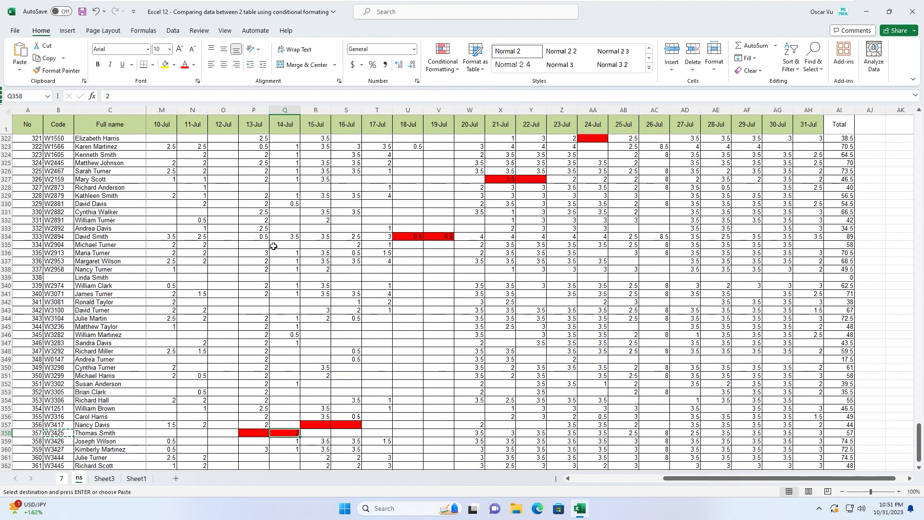
{"action": "scroll", "coordinate": [273, 246], "scroll_direction": "down", "scroll_amount": 13}
{"action": "scroll", "coordinate": [272, 252], "scroll_direction": "up", "scroll_amount": 15}
{"action": "scroll", "coordinate": [272, 252], "scroll_direction": "up", "scroll_amount": 20}
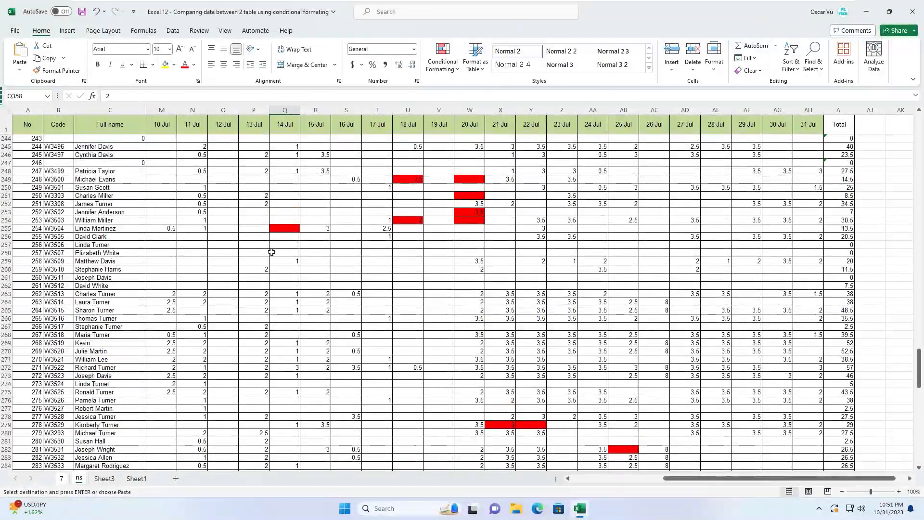
{"action": "scroll", "coordinate": [272, 252], "scroll_direction": "up", "scroll_amount": 5}
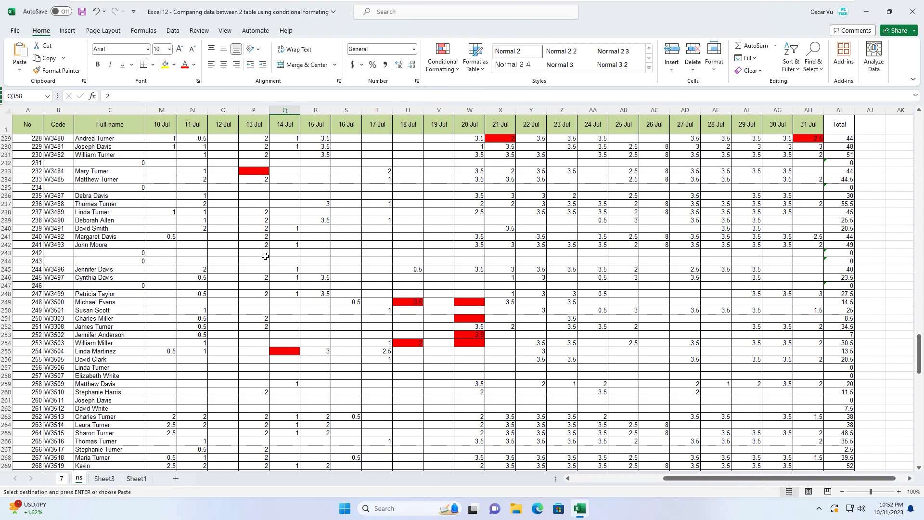
{"action": "scroll", "coordinate": [222, 298], "scroll_direction": "up", "scroll_amount": 20}
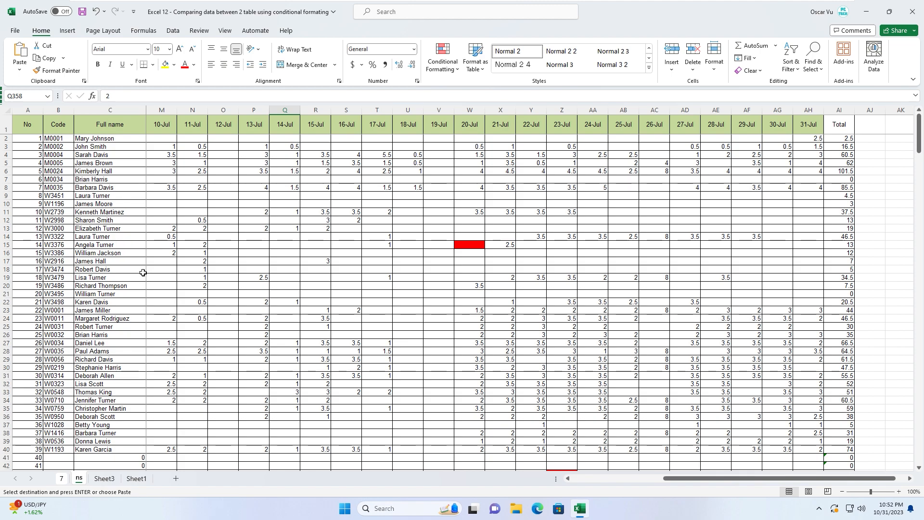
{"action": "left_click", "coordinate": [107, 269]}
{"action": "left_click", "coordinate": [108, 246]}
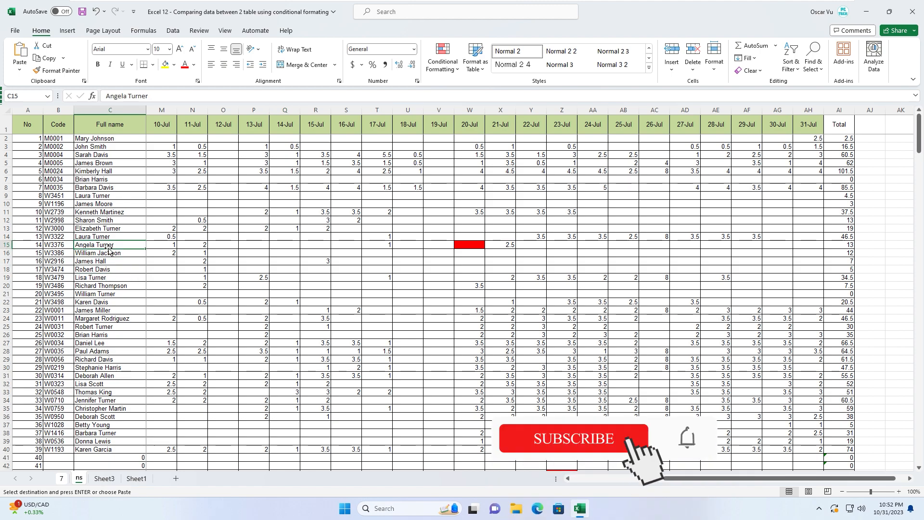